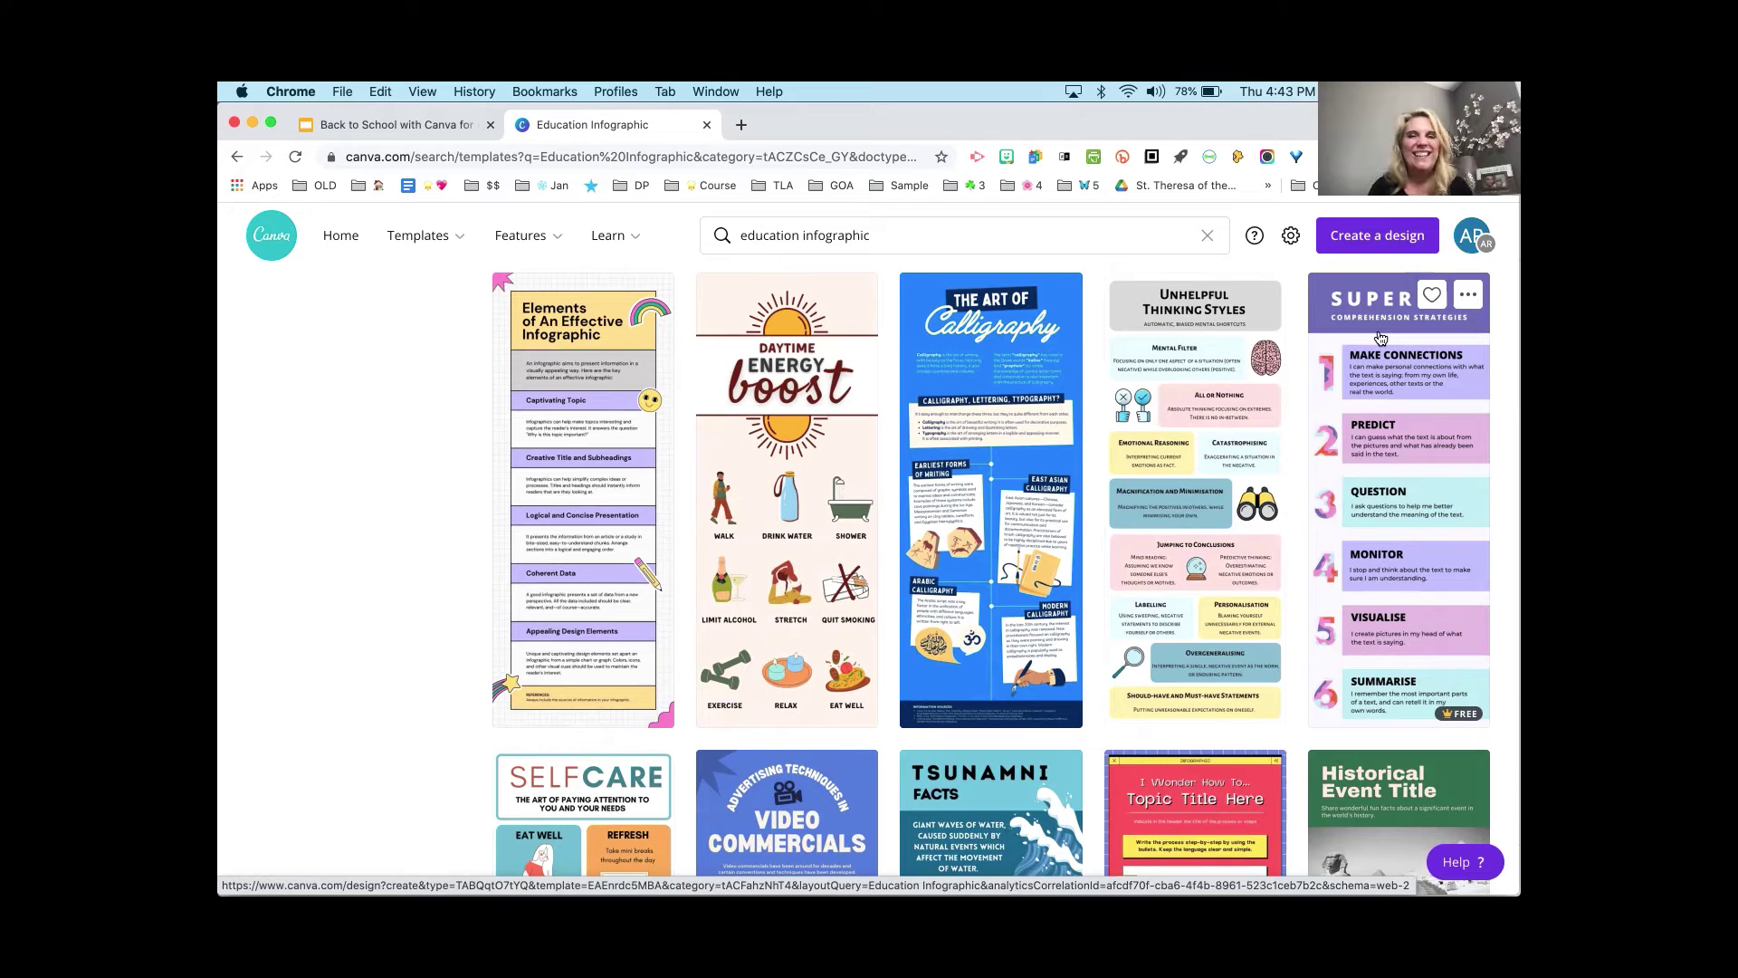
# Browse the education infographic templates and open the Daytime Energy Boost infographic for editing
pyautogui.scroll(-10, 1430, 470)
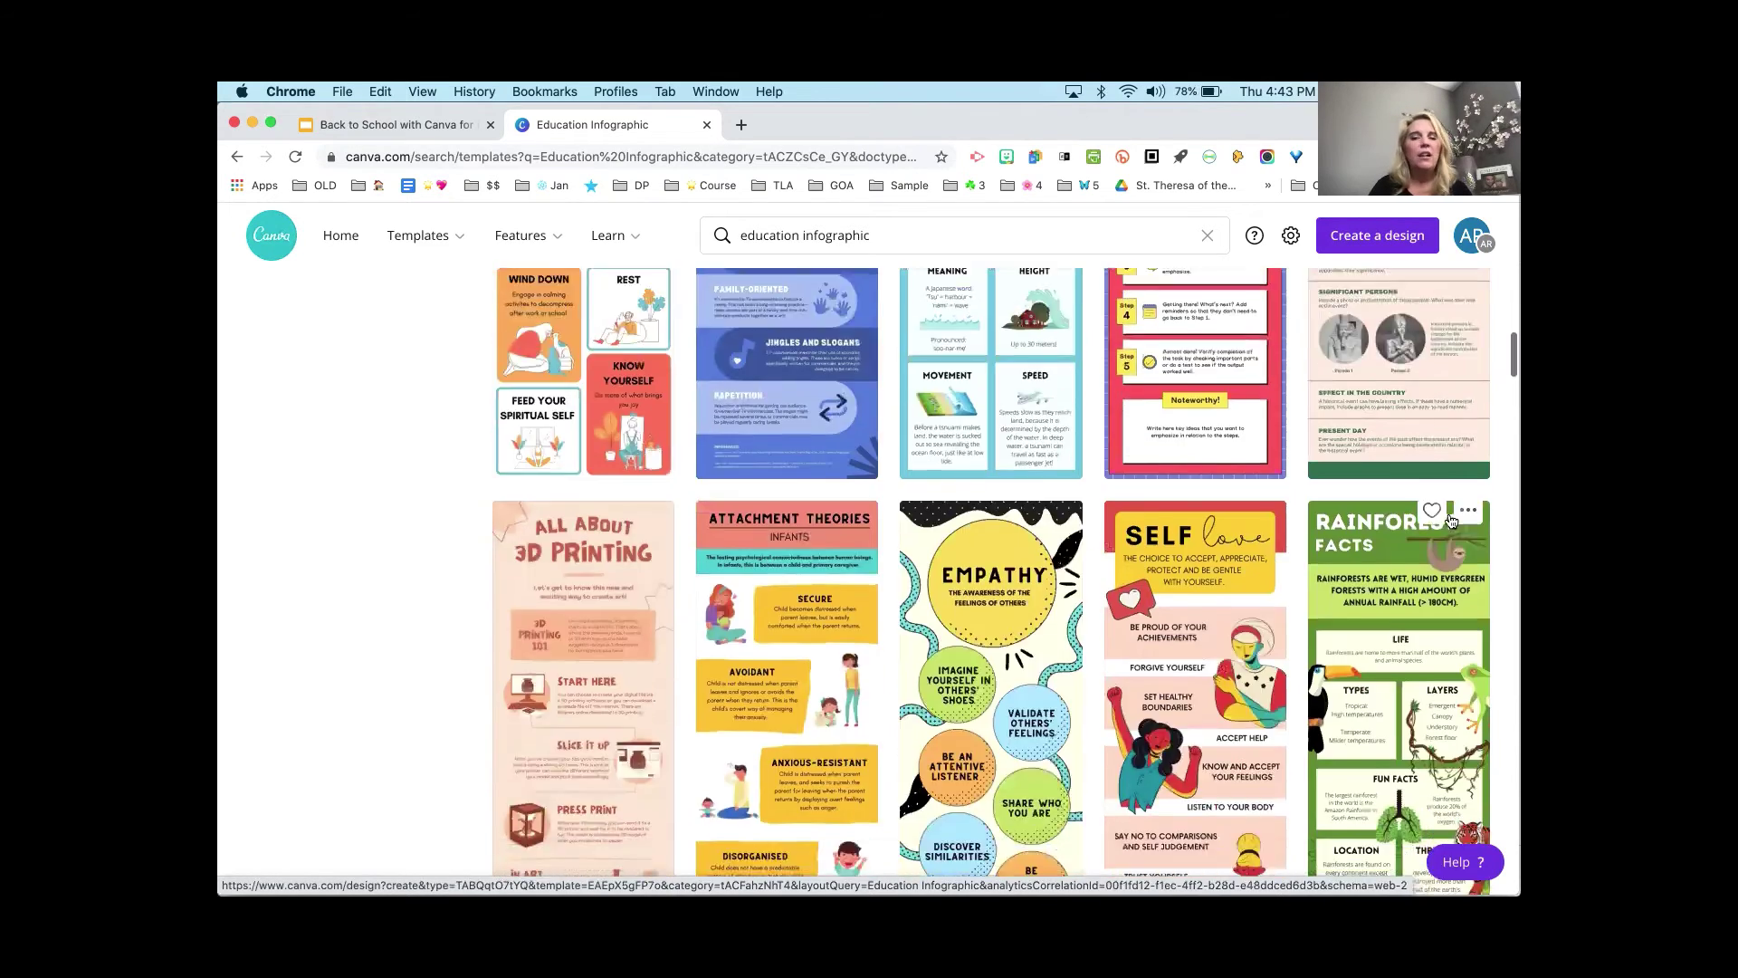
pyautogui.scroll(-10, 1449, 521)
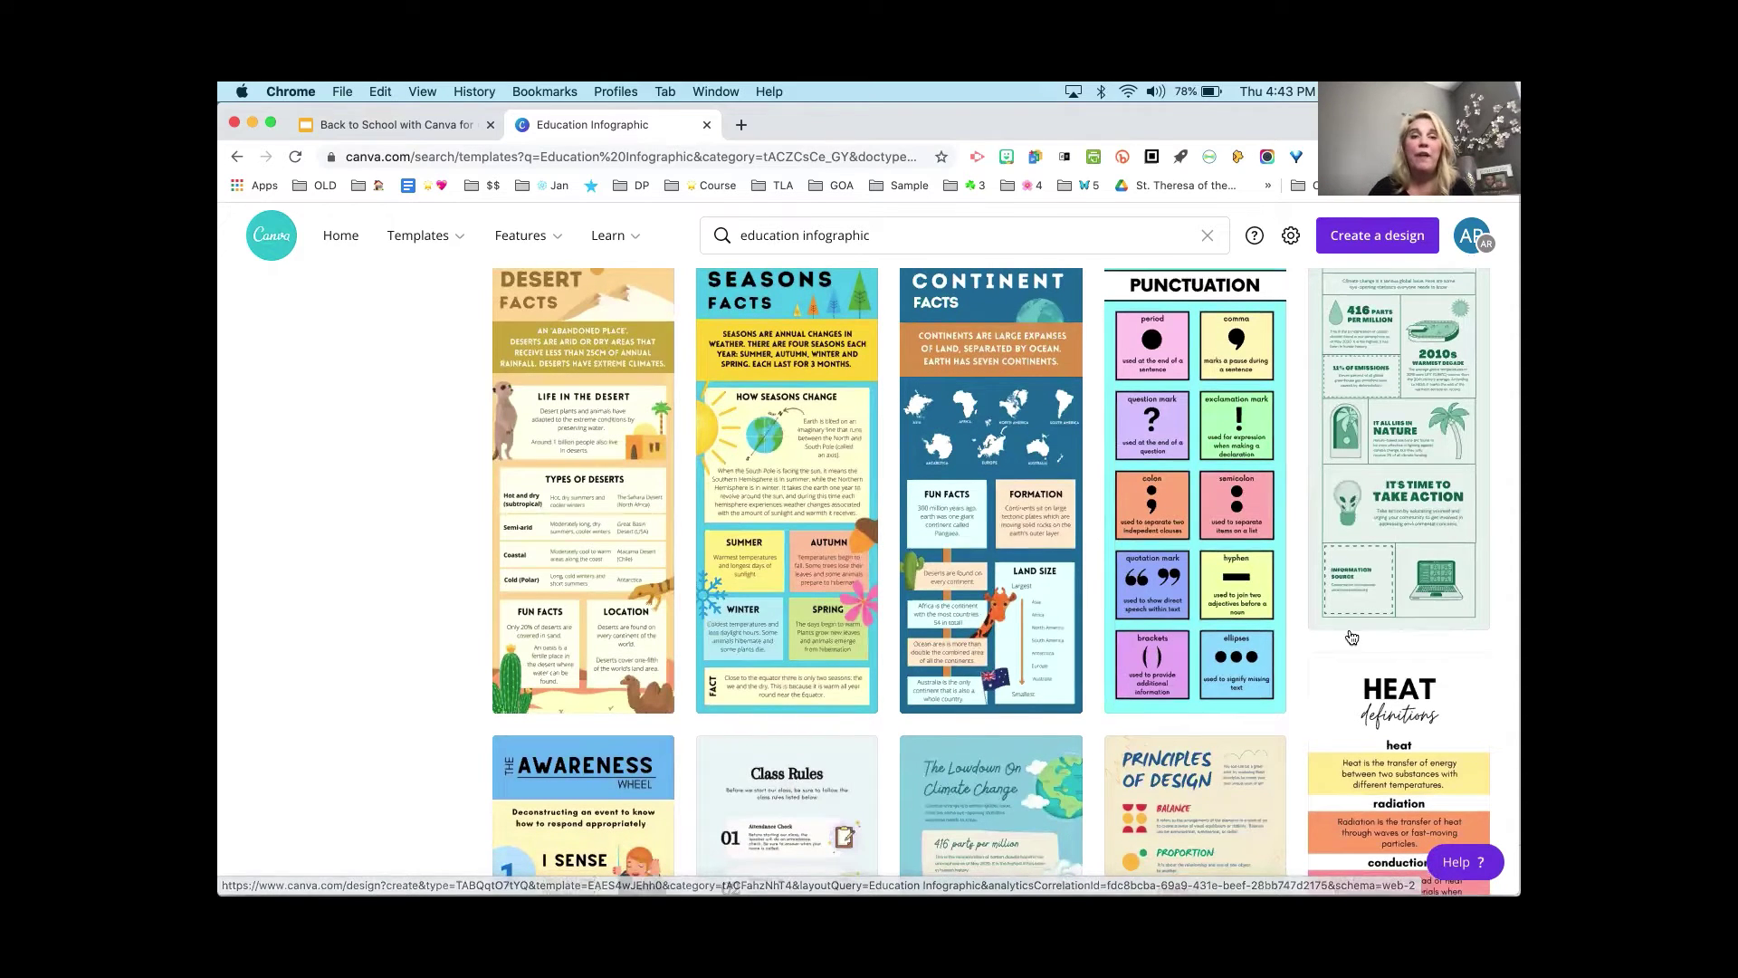
pyautogui.scroll(3, 833, 411)
pyautogui.scroll(8, 833, 411)
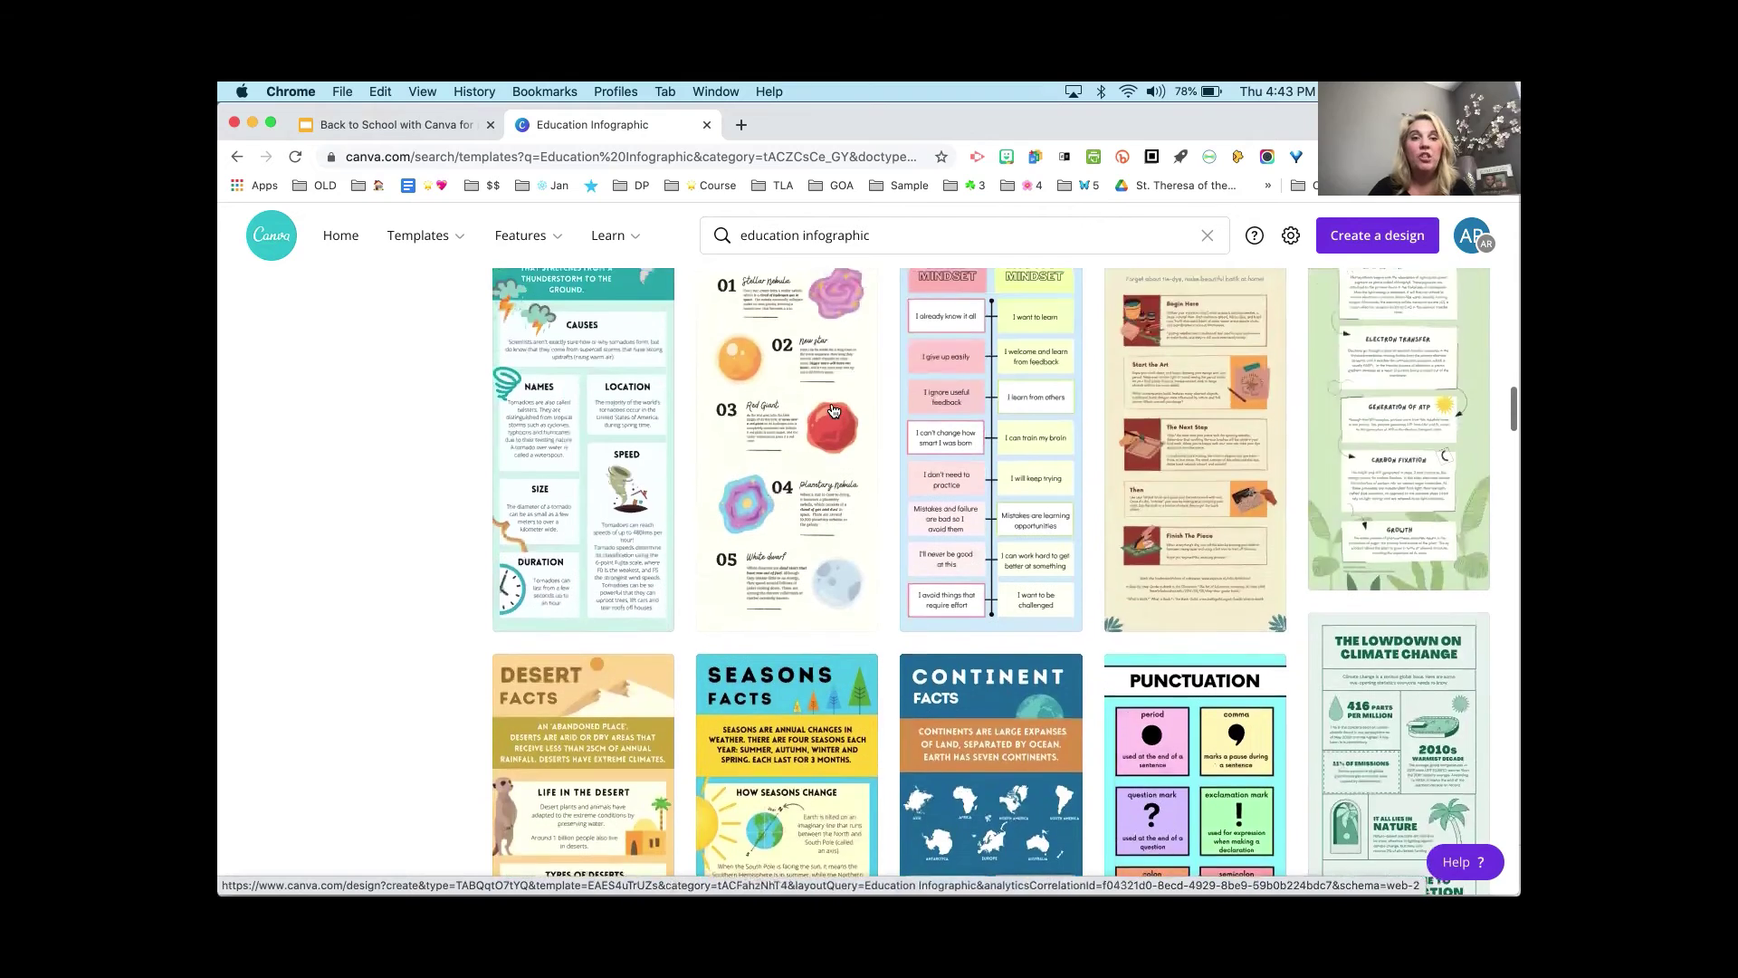
pyautogui.scroll(3, 833, 411)
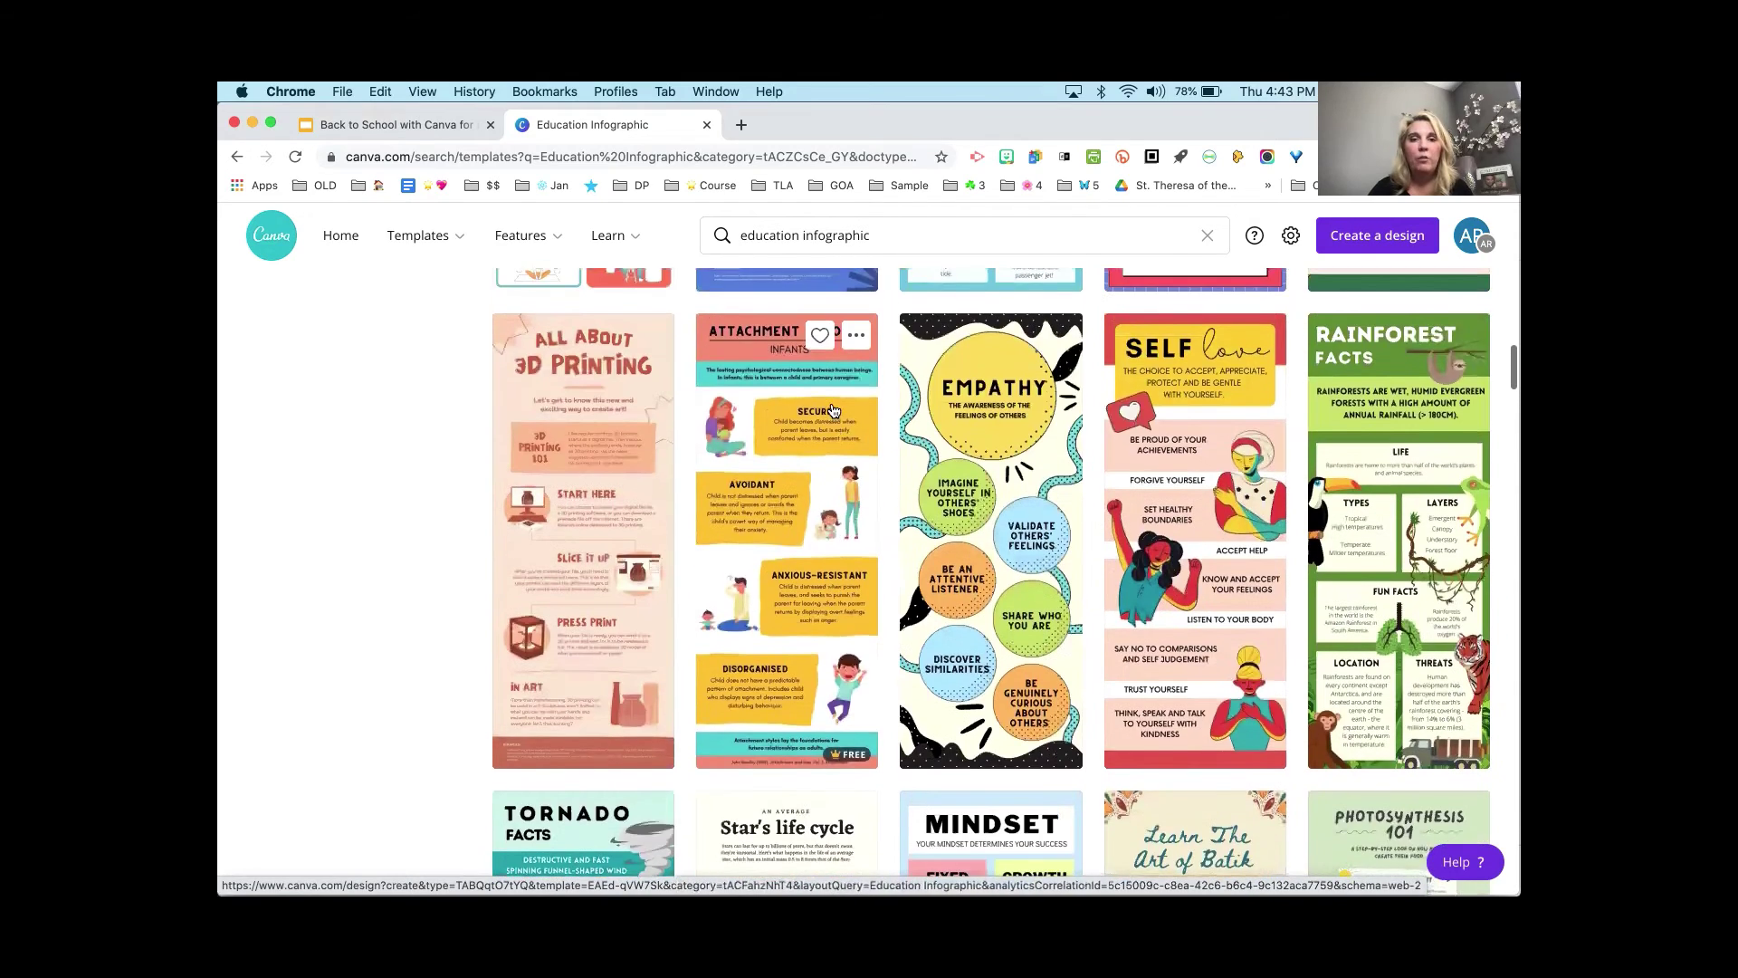
pyautogui.scroll(5, 833, 411)
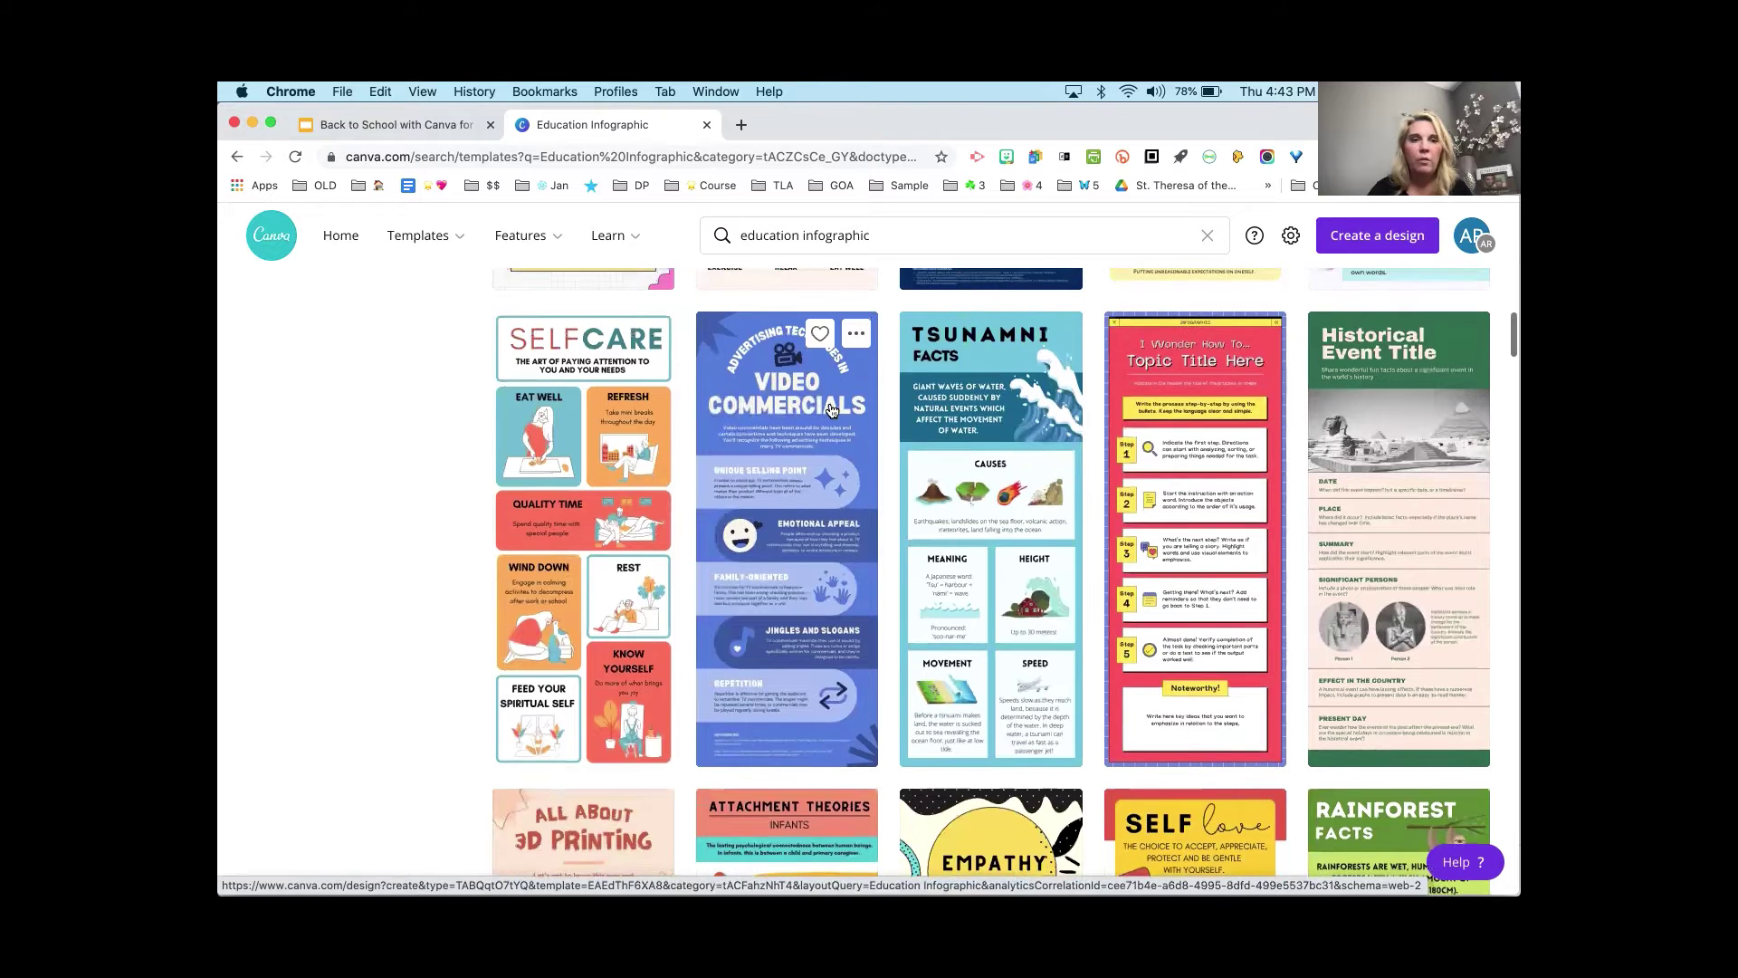
pyautogui.scroll(5, 596, 424)
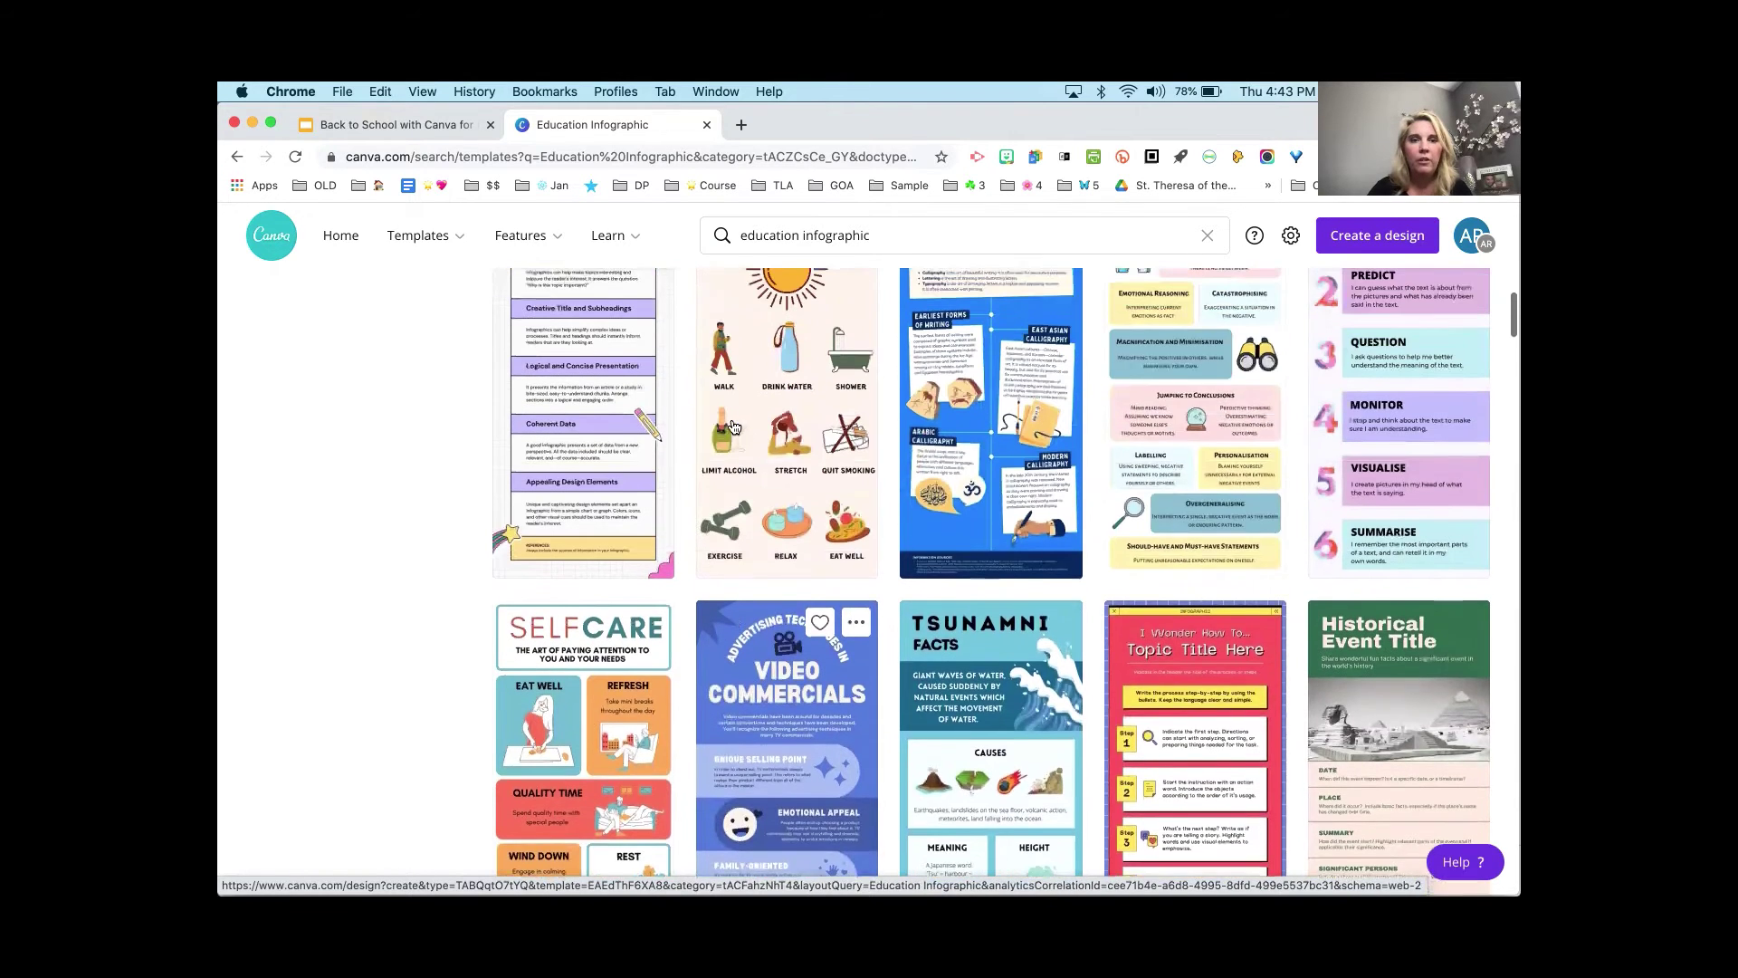
pyautogui.click(763, 455)
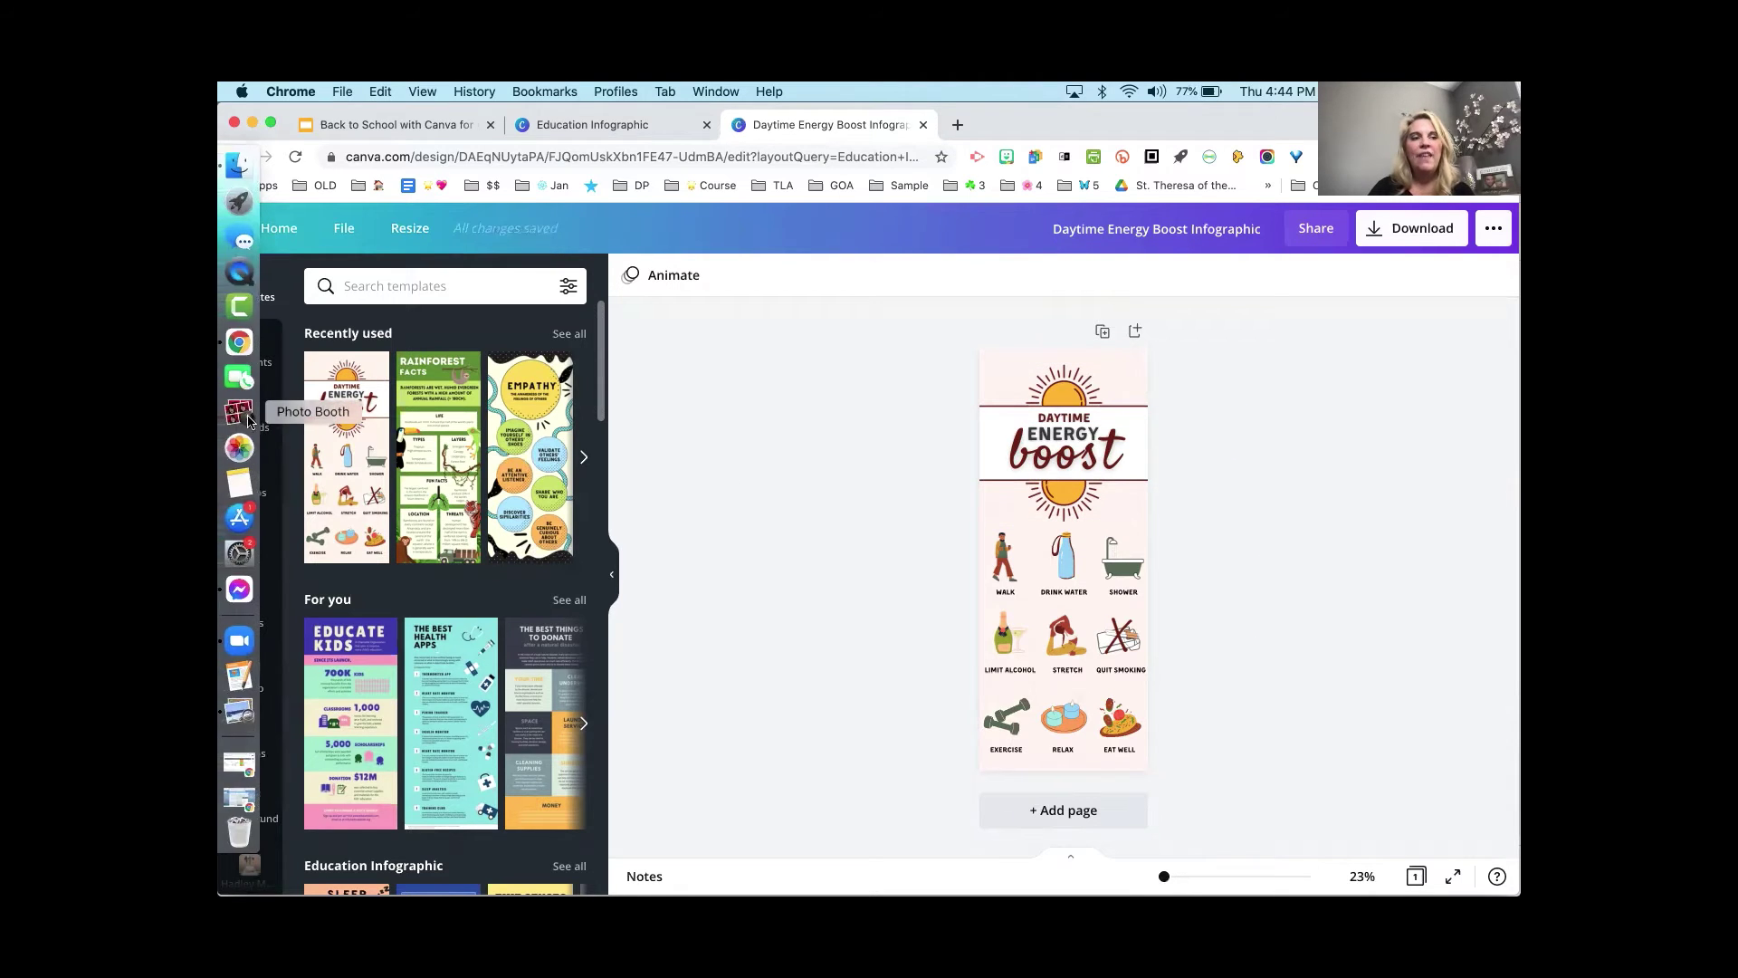
# Open the self-recording setup from the uploads and choose the built-in FaceTime HD Camera as the video source
pyautogui.click(250, 417)
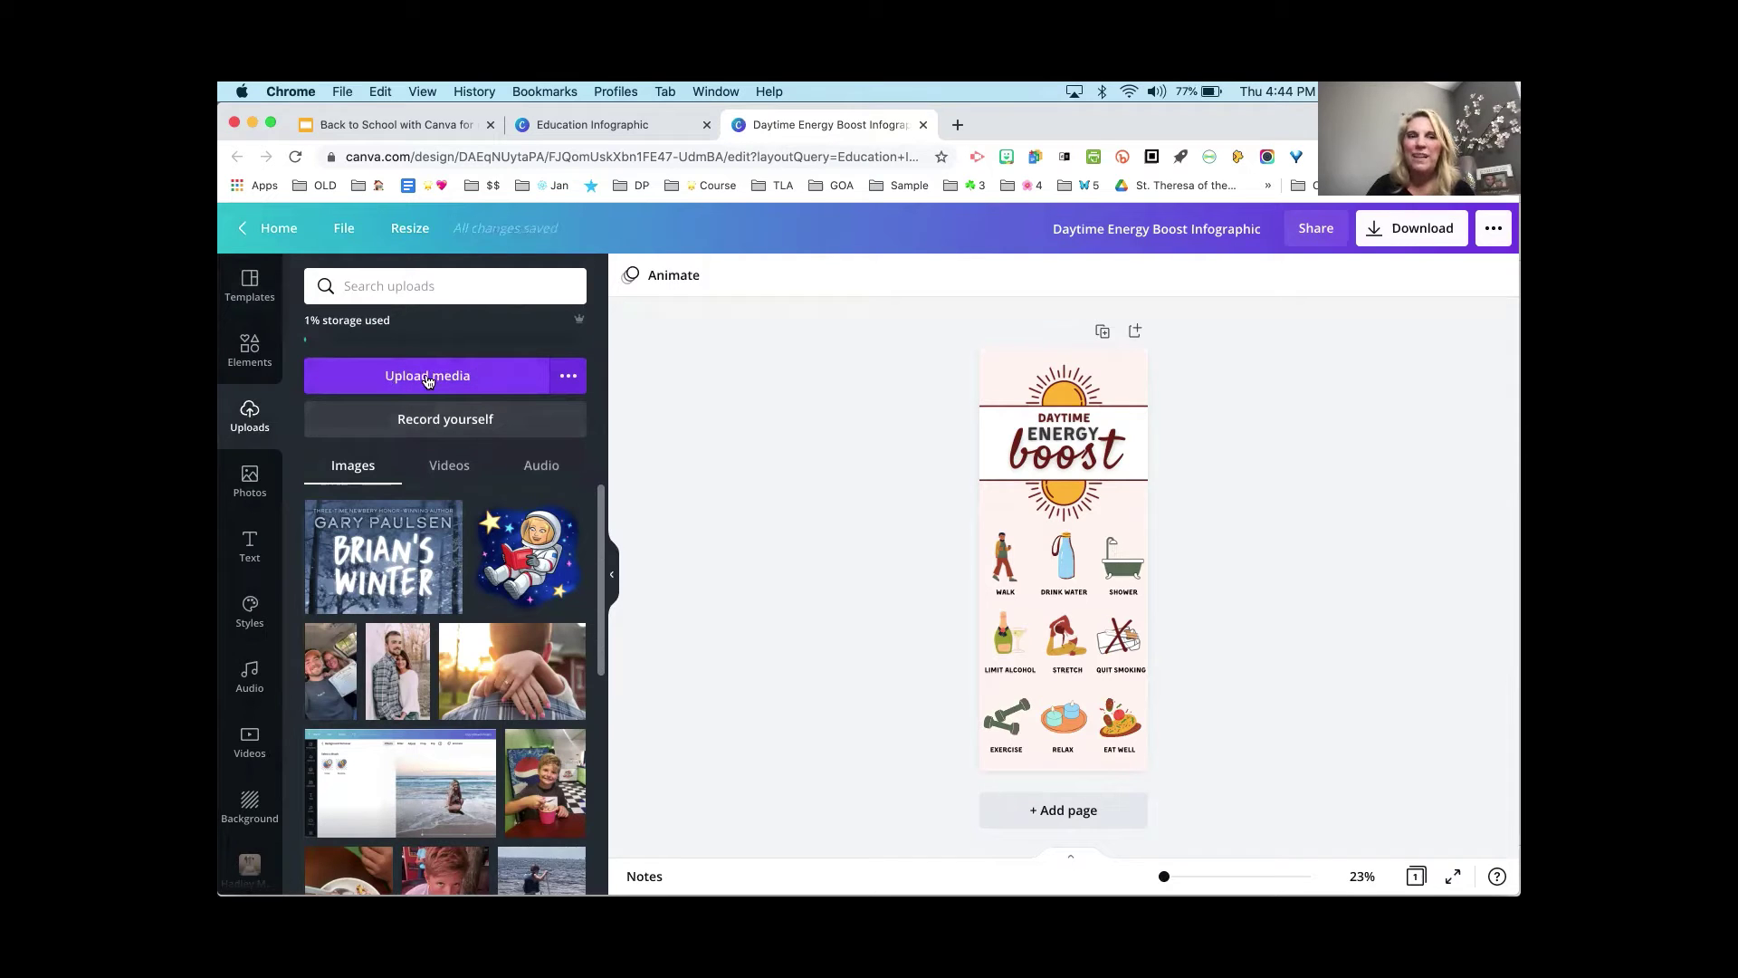
pyautogui.click(435, 428)
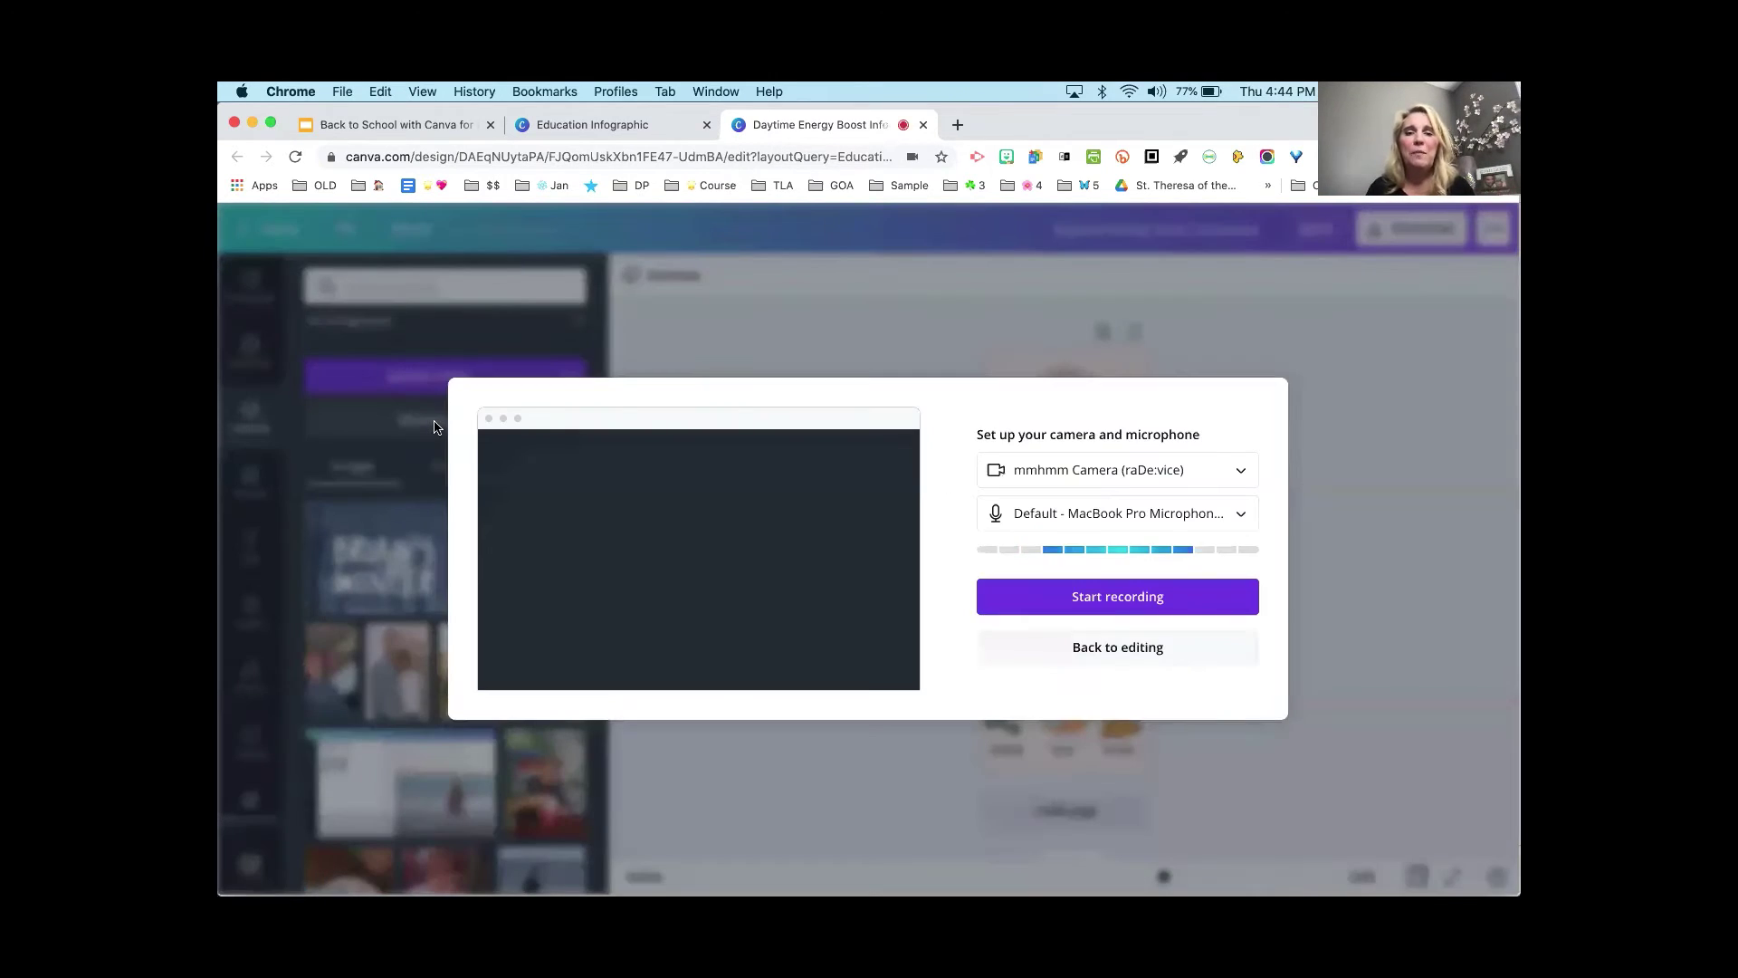
pyautogui.click(1236, 470)
pyautogui.click(1214, 508)
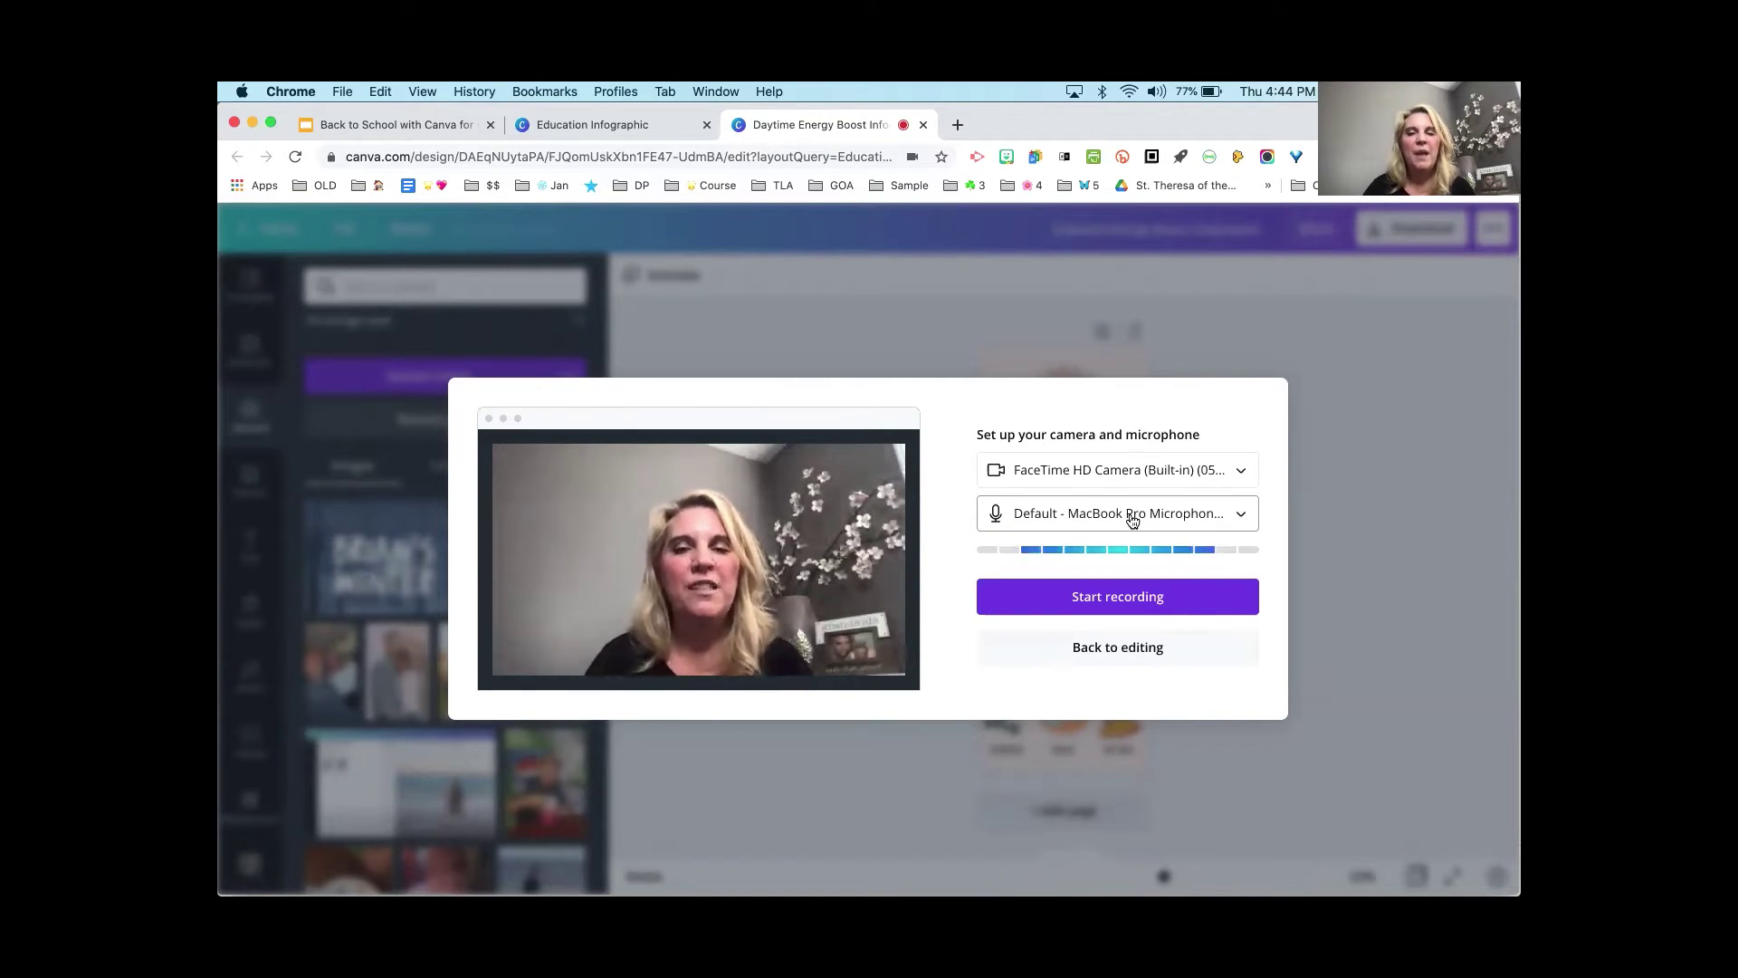
# Record a webcam clip of about 19 seconds and save it into the infographic design
pyautogui.click(1117, 605)
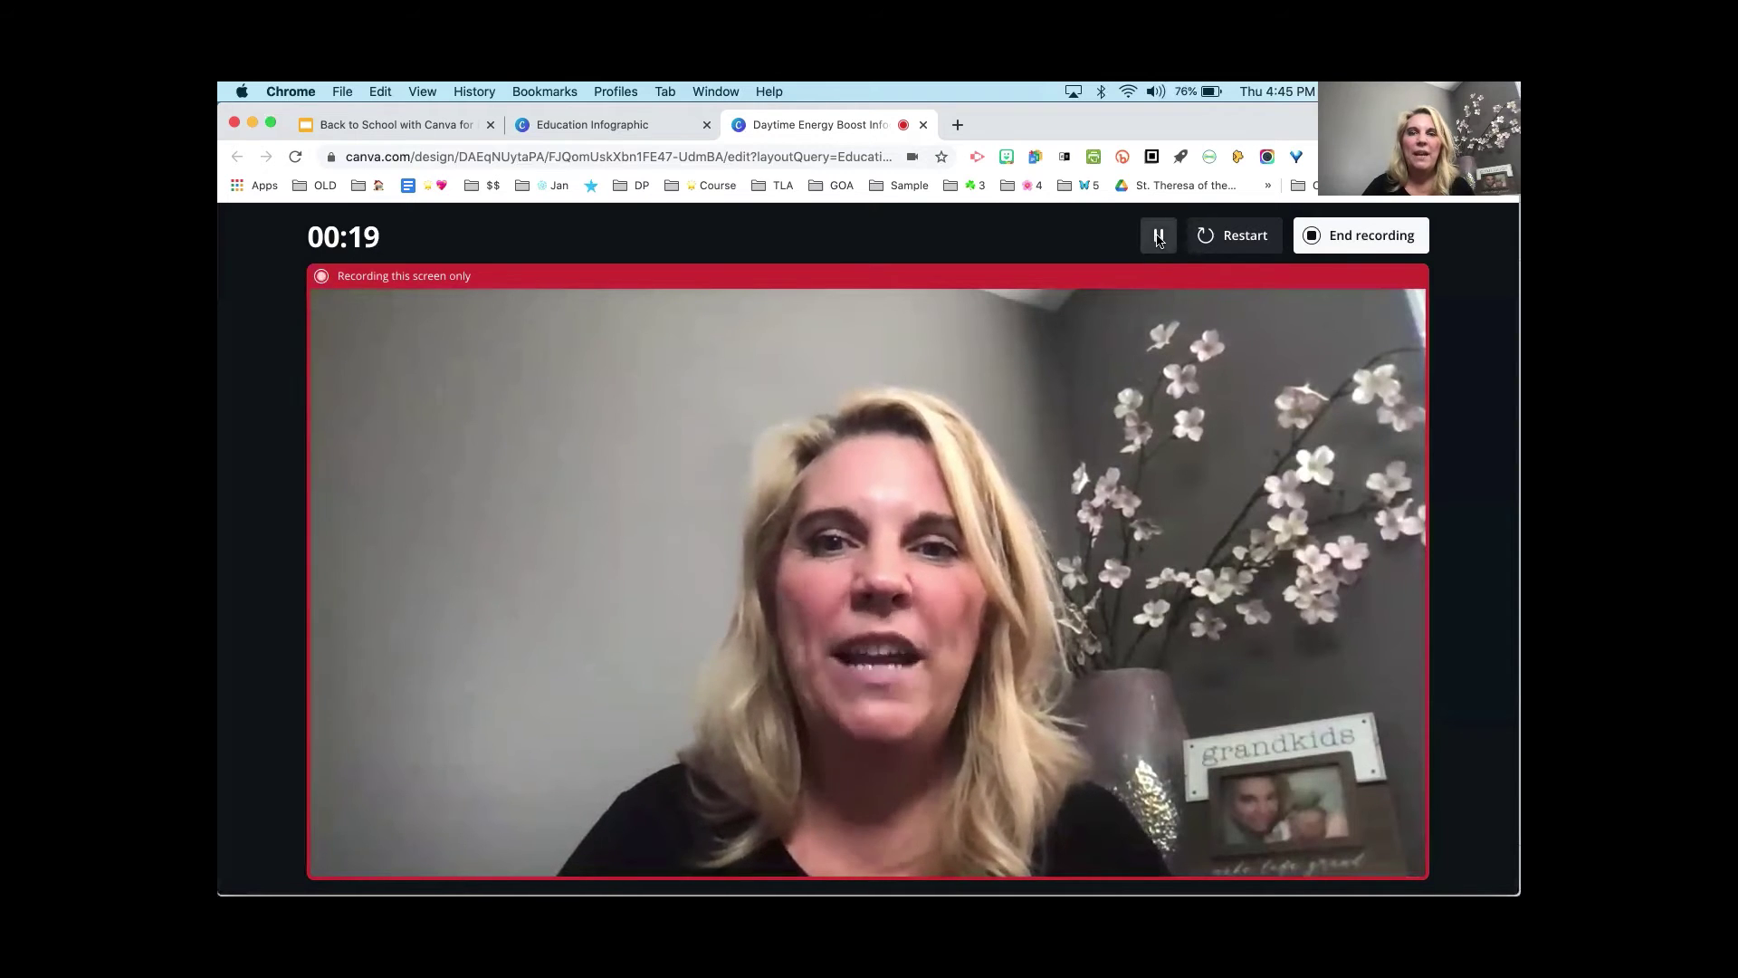
pyautogui.click(1157, 236)
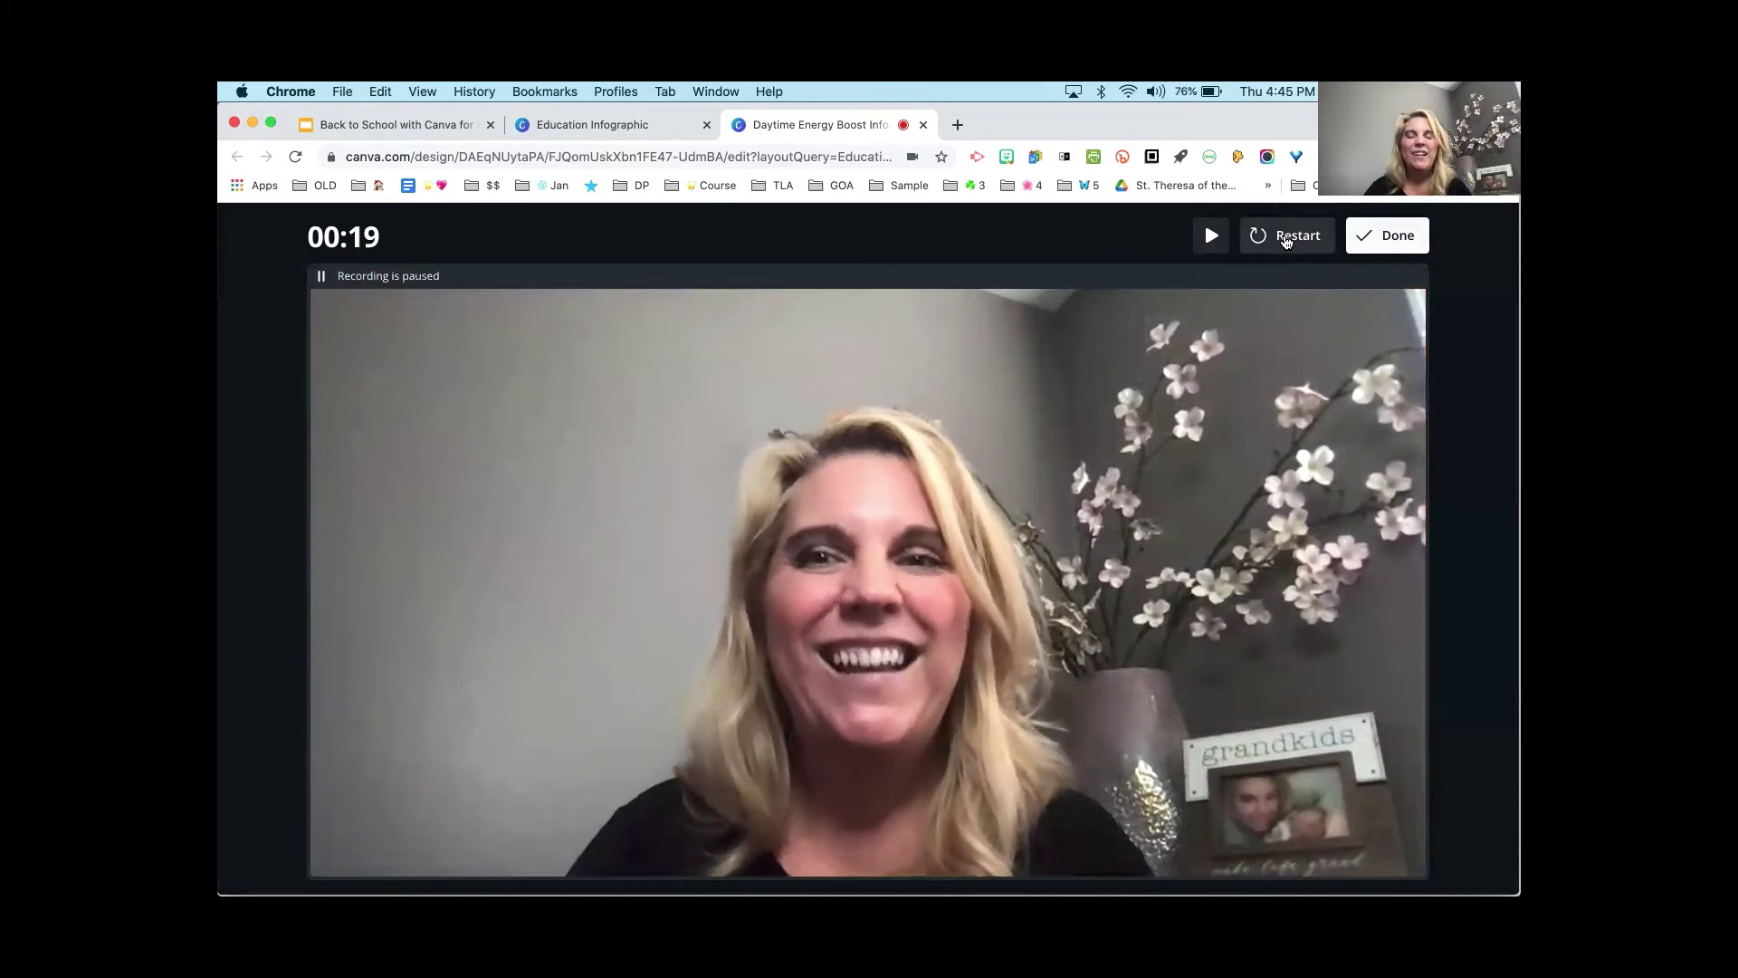
pyautogui.click(1408, 234)
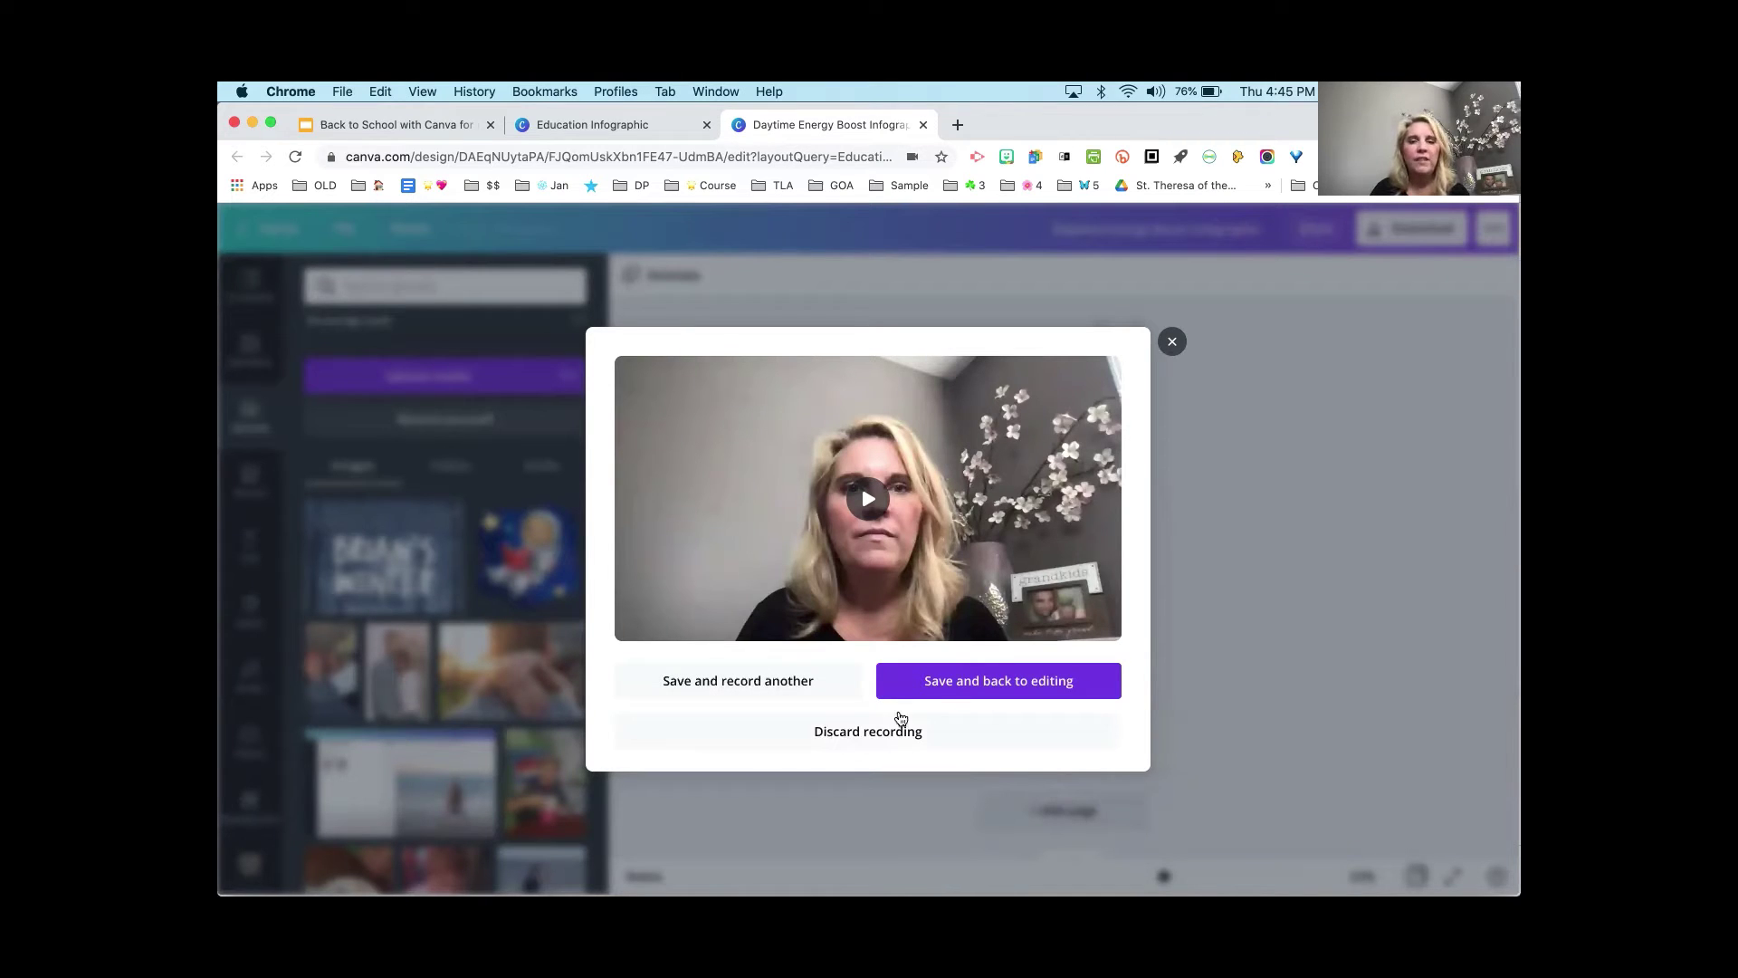
pyautogui.click(973, 687)
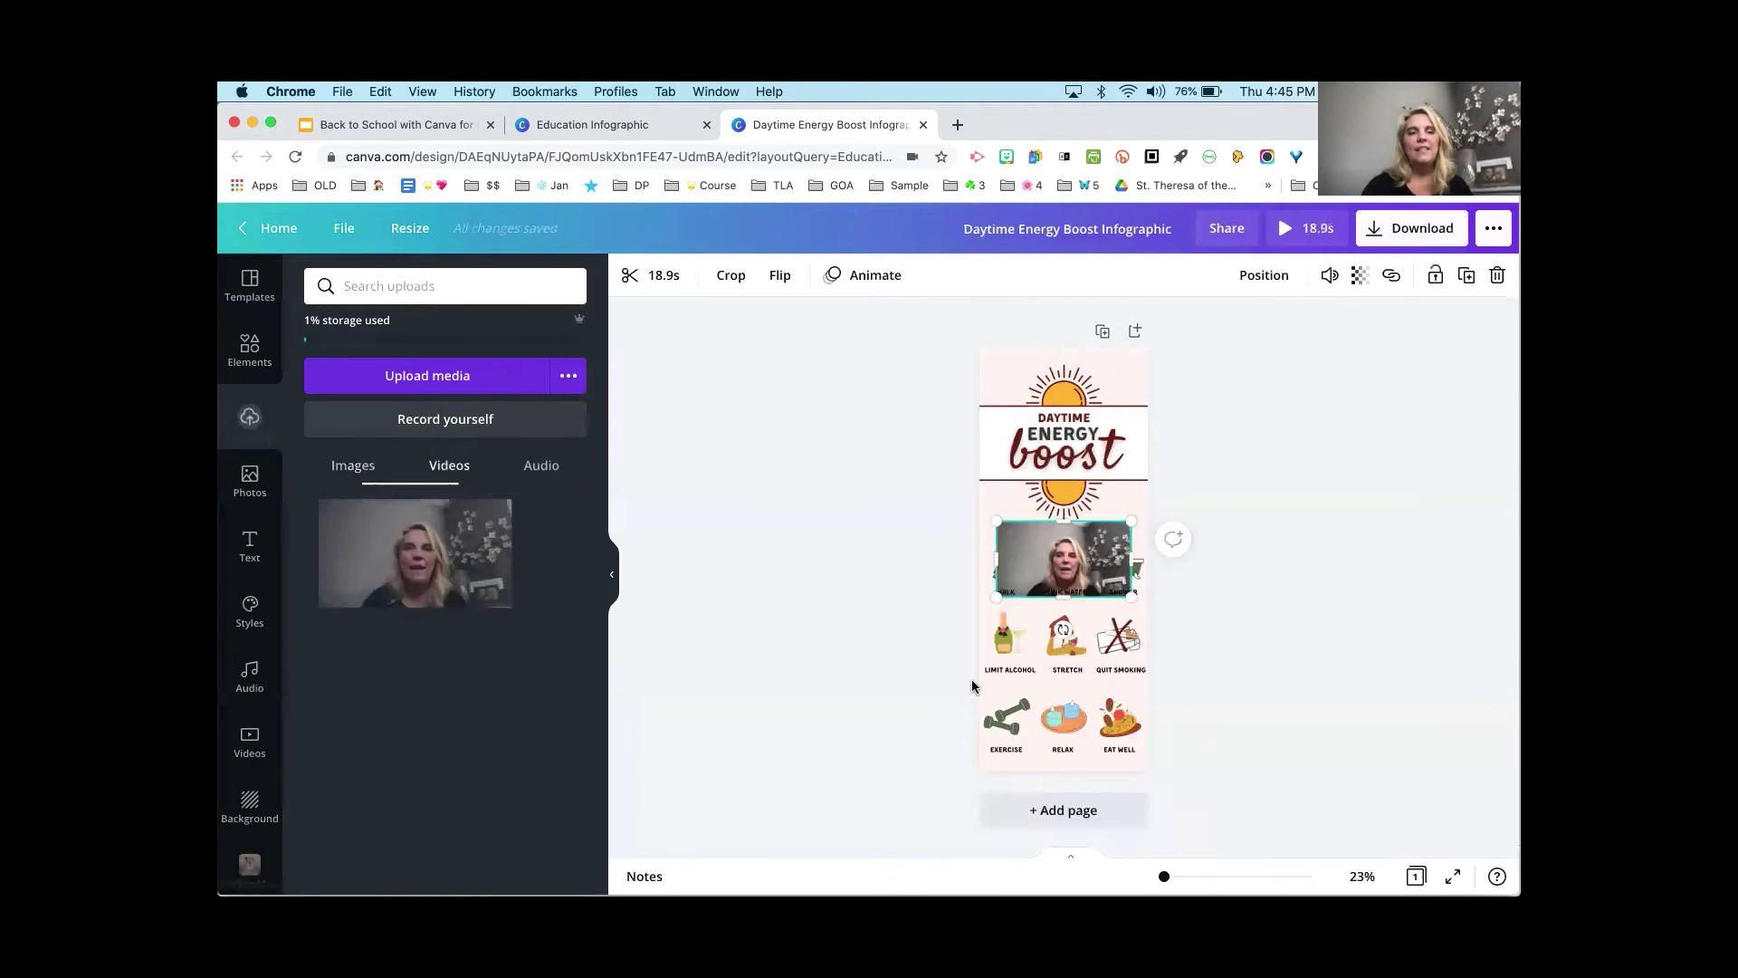
# Resize the recorded webcam clip to a little over half the page width and place it over the start of the infographic's title
pyautogui.moveTo(1067, 563)
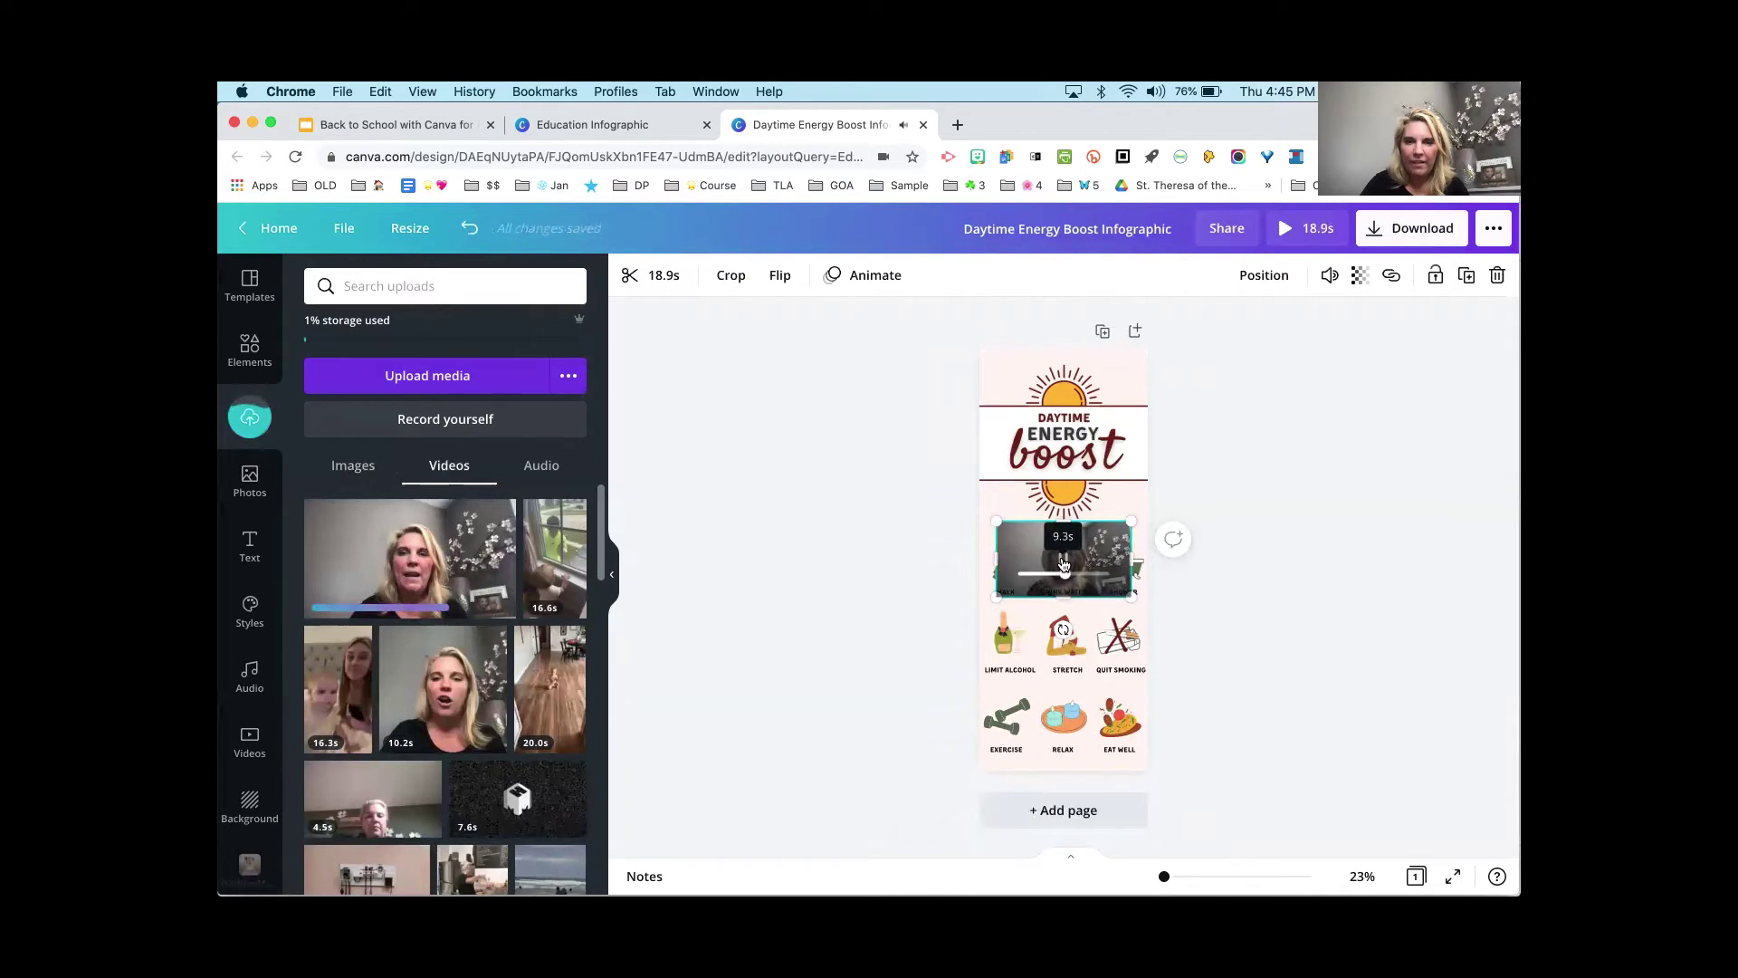
pyautogui.moveTo(985, 514); pyautogui.dragTo(885, 457)
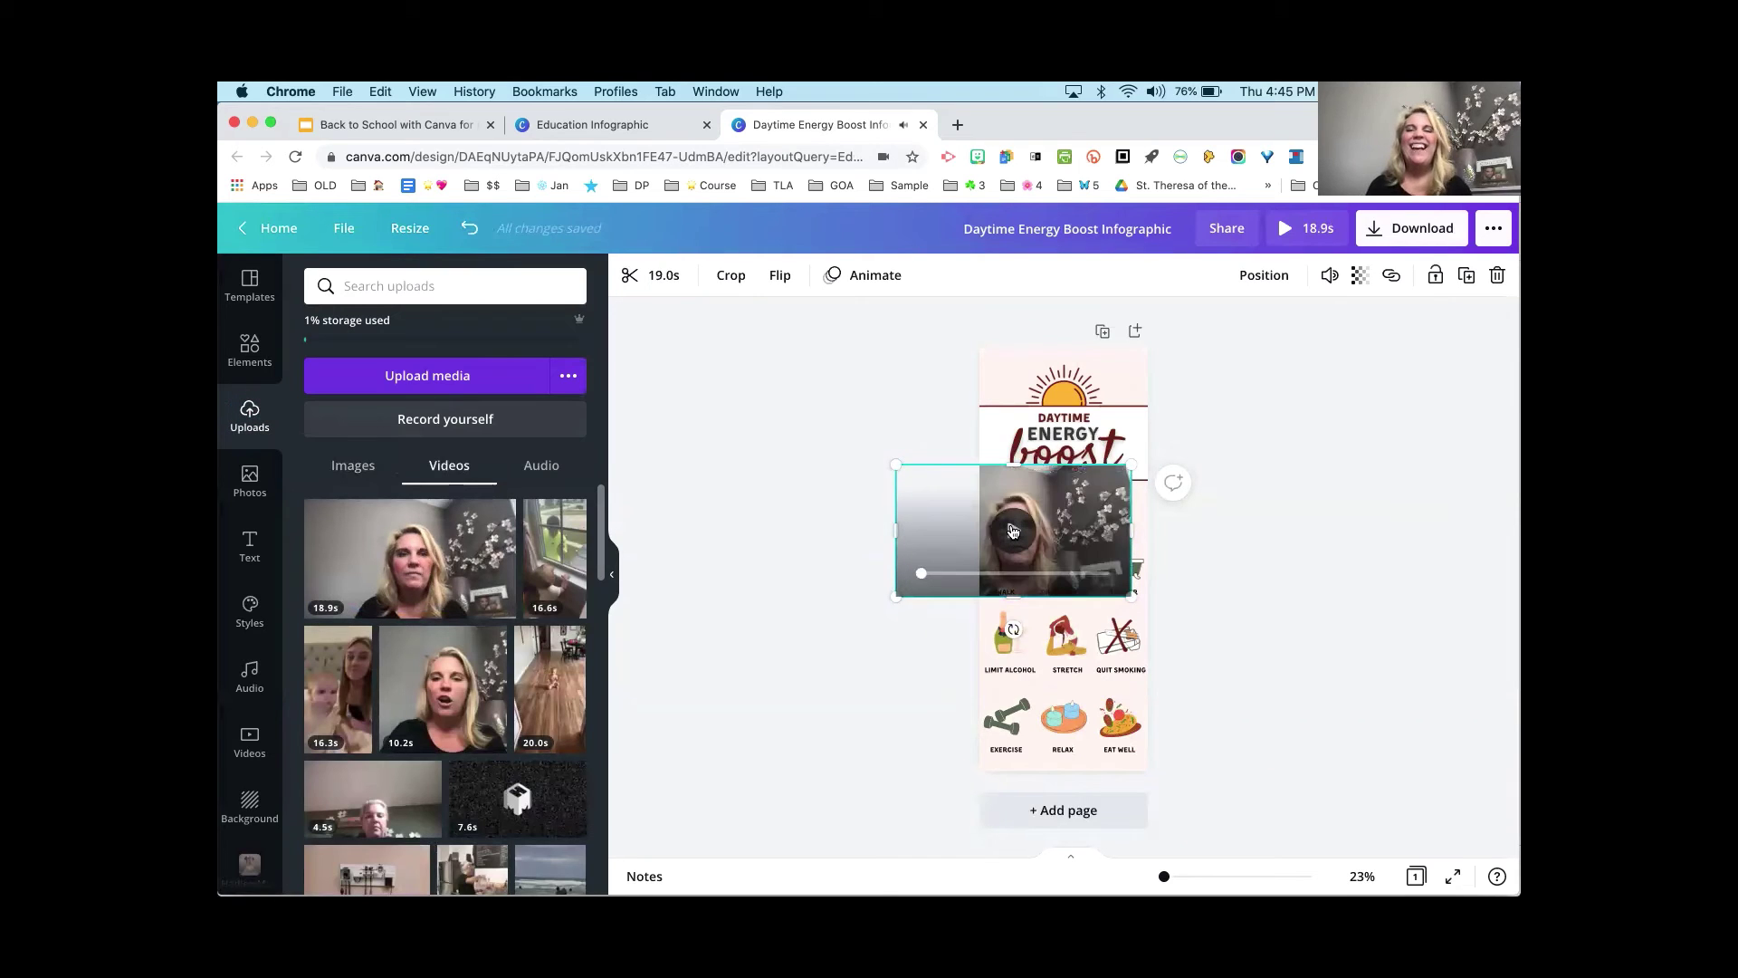
pyautogui.click(1013, 532)
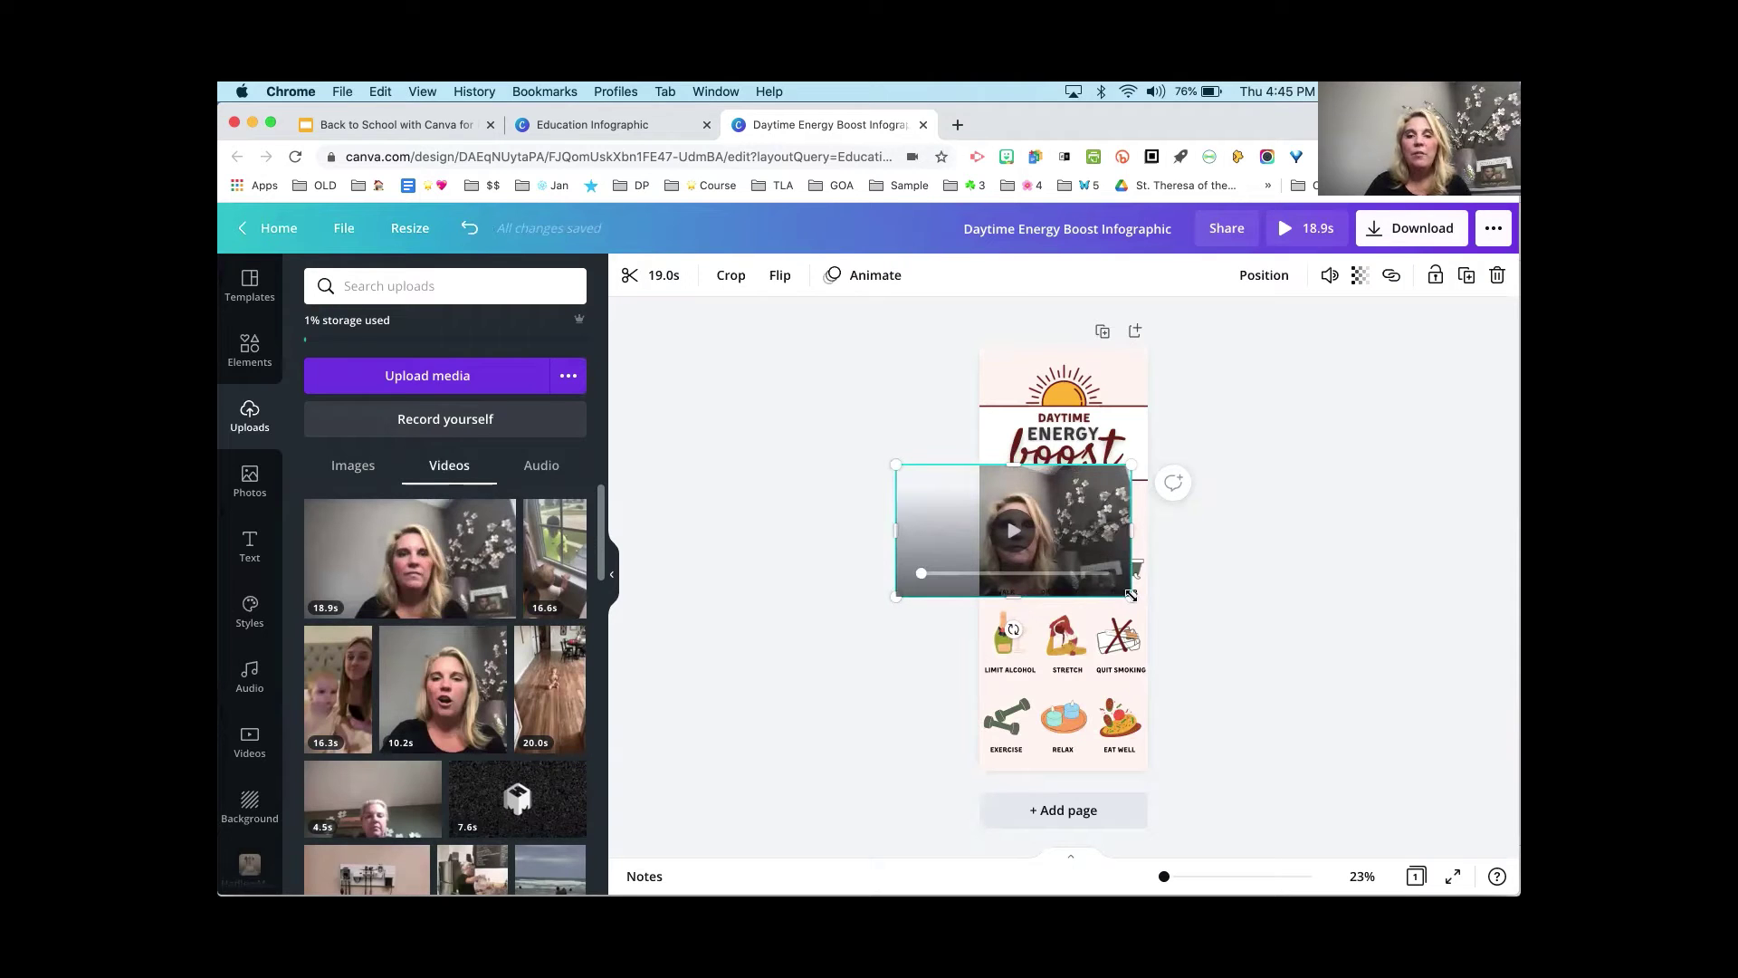
pyautogui.moveTo(1131, 599); pyautogui.dragTo(972, 509)
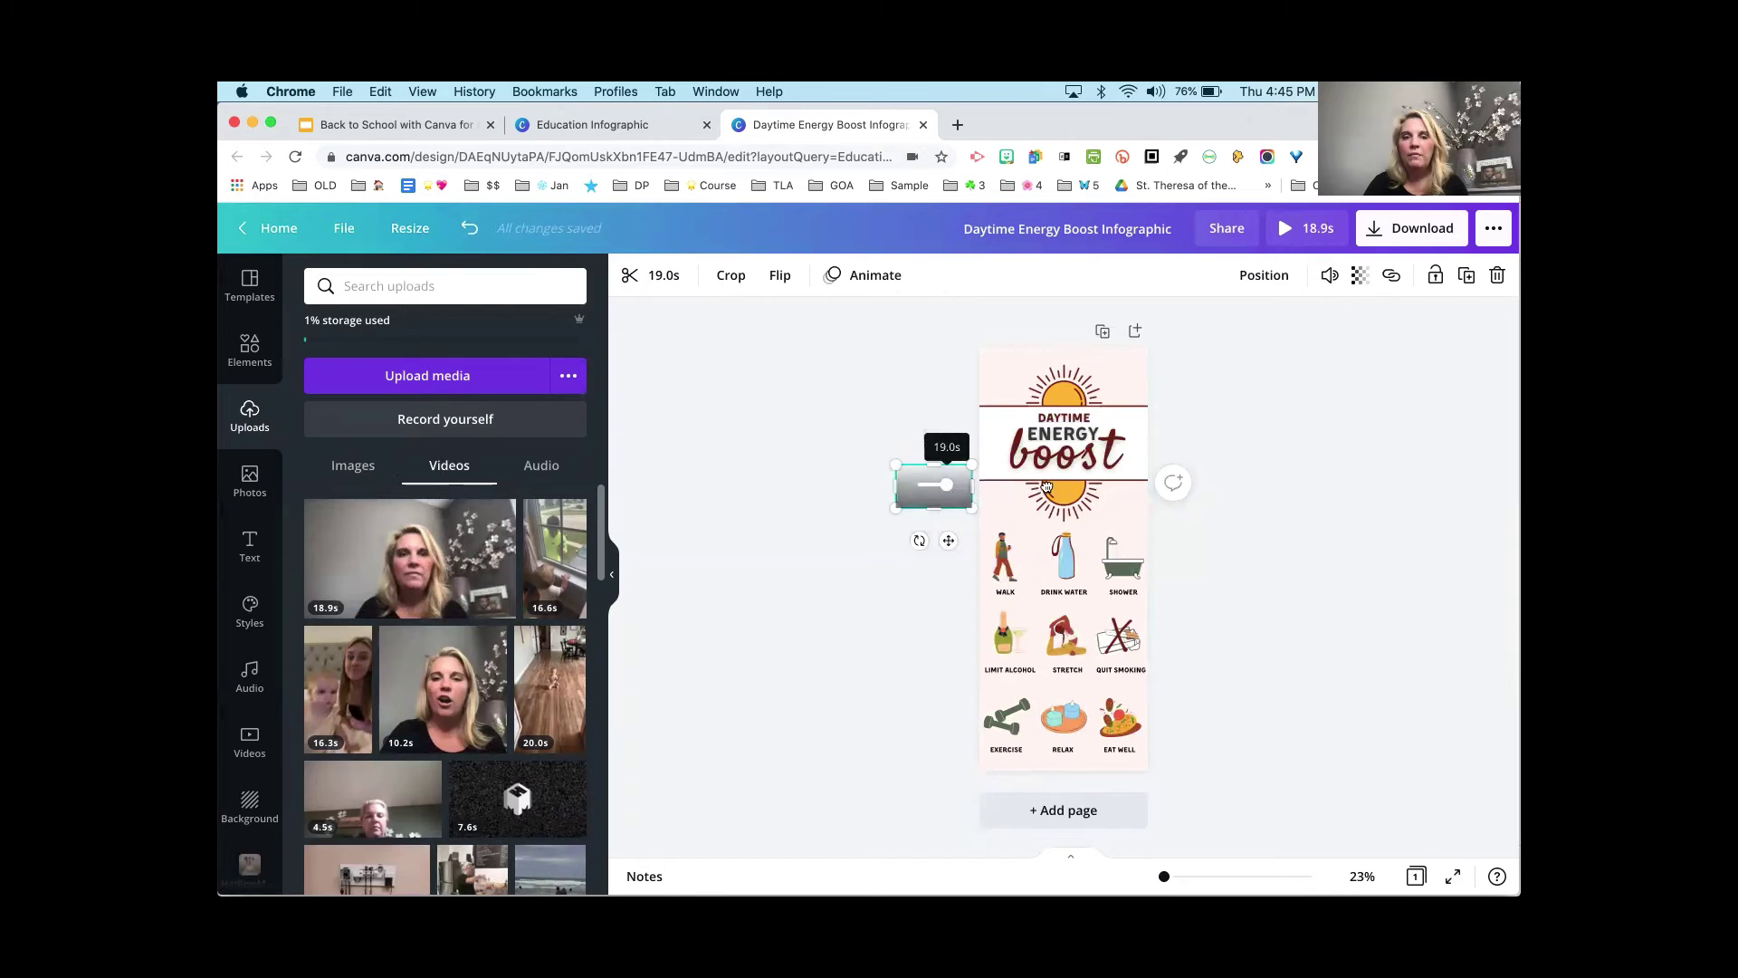
pyautogui.moveTo(972, 464); pyautogui.dragTo(1006, 449)
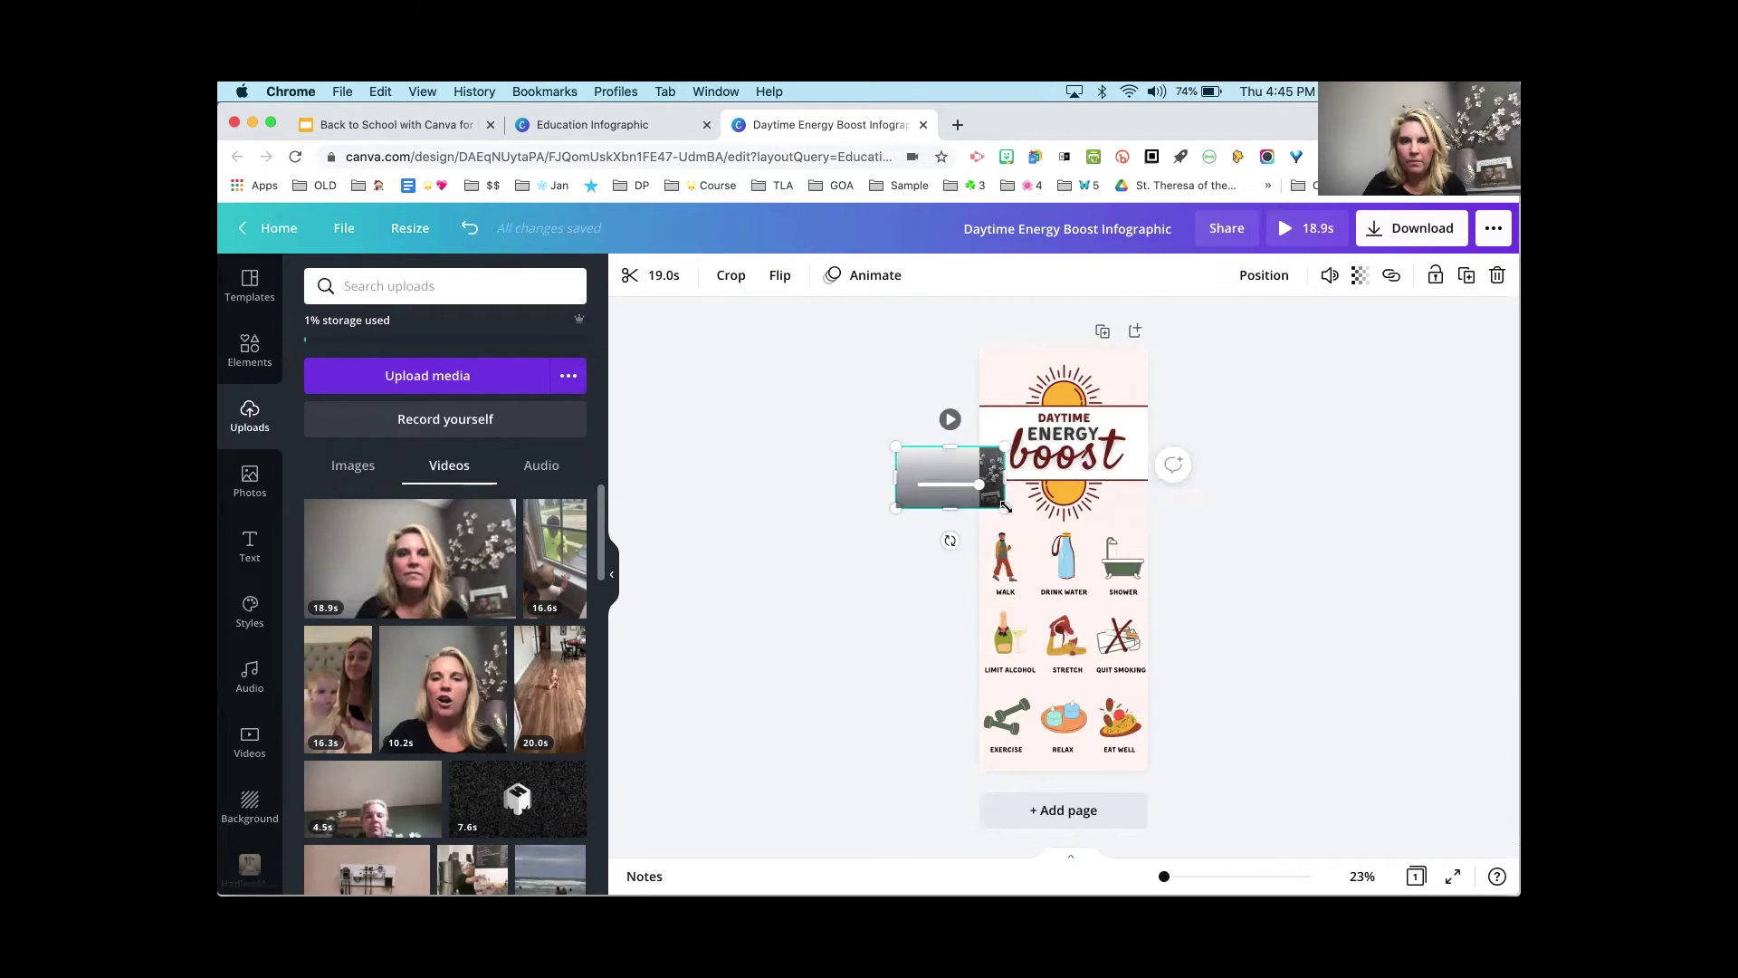
pyautogui.moveTo(1004, 509); pyautogui.dragTo(1050, 534)
pyautogui.moveTo(1023, 472); pyautogui.dragTo(1087, 446)
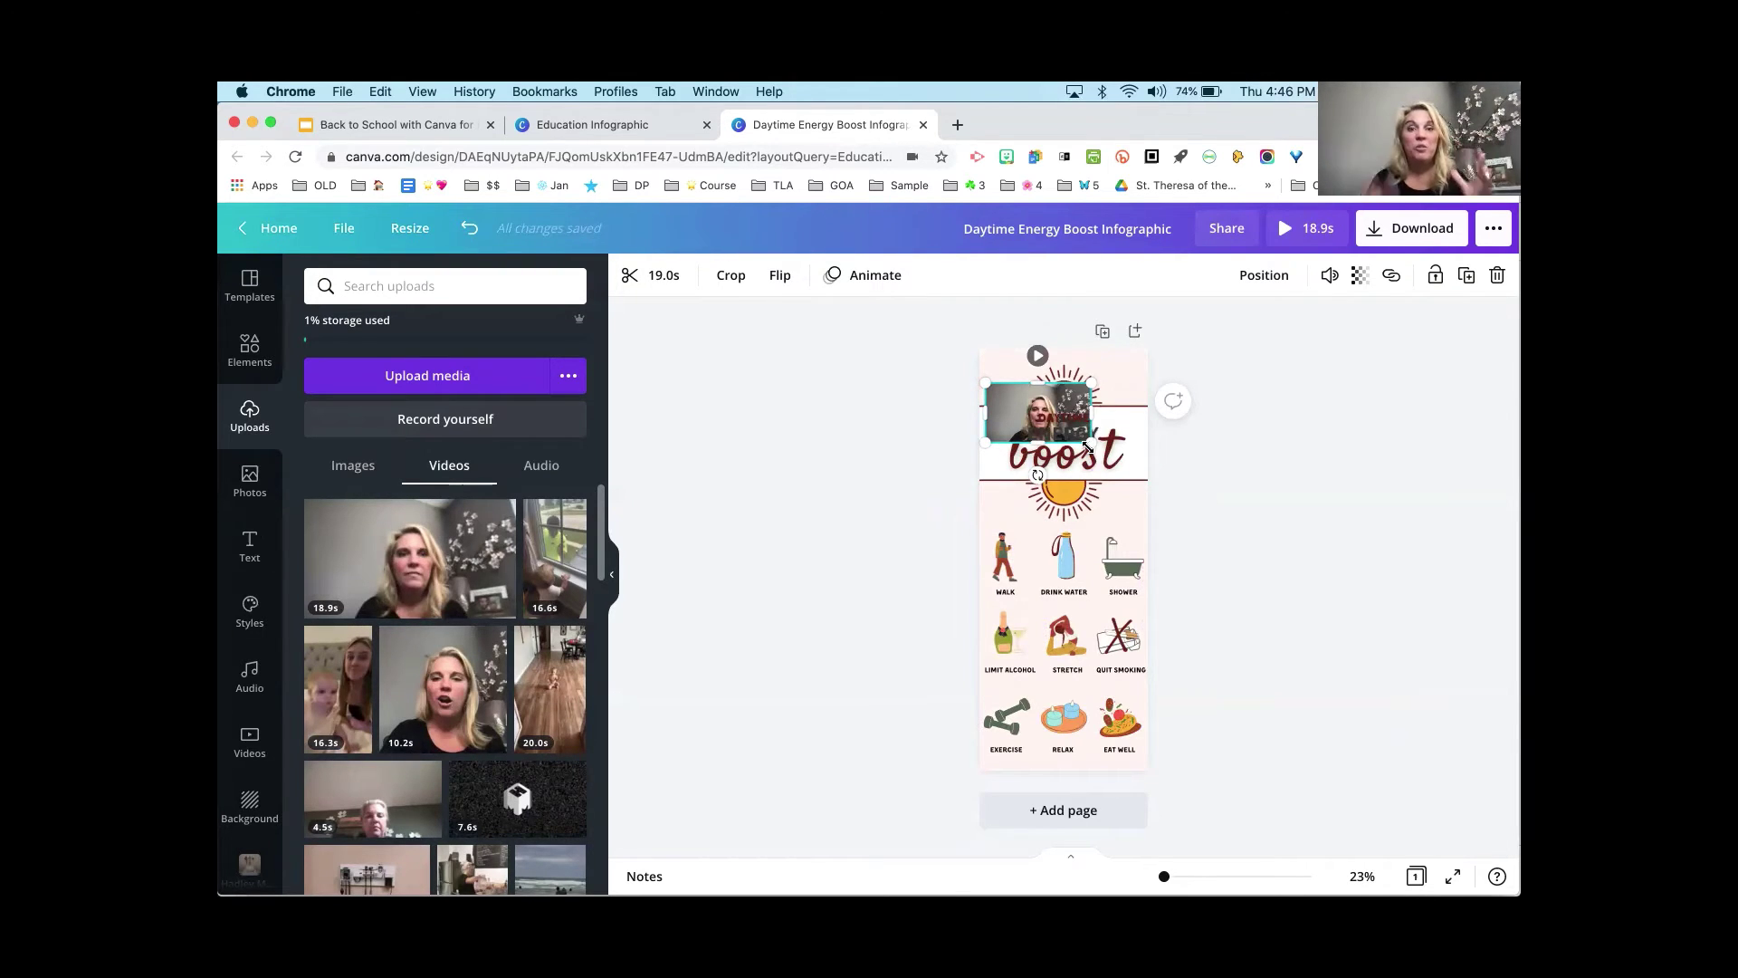
pyautogui.moveTo(1068, 409)
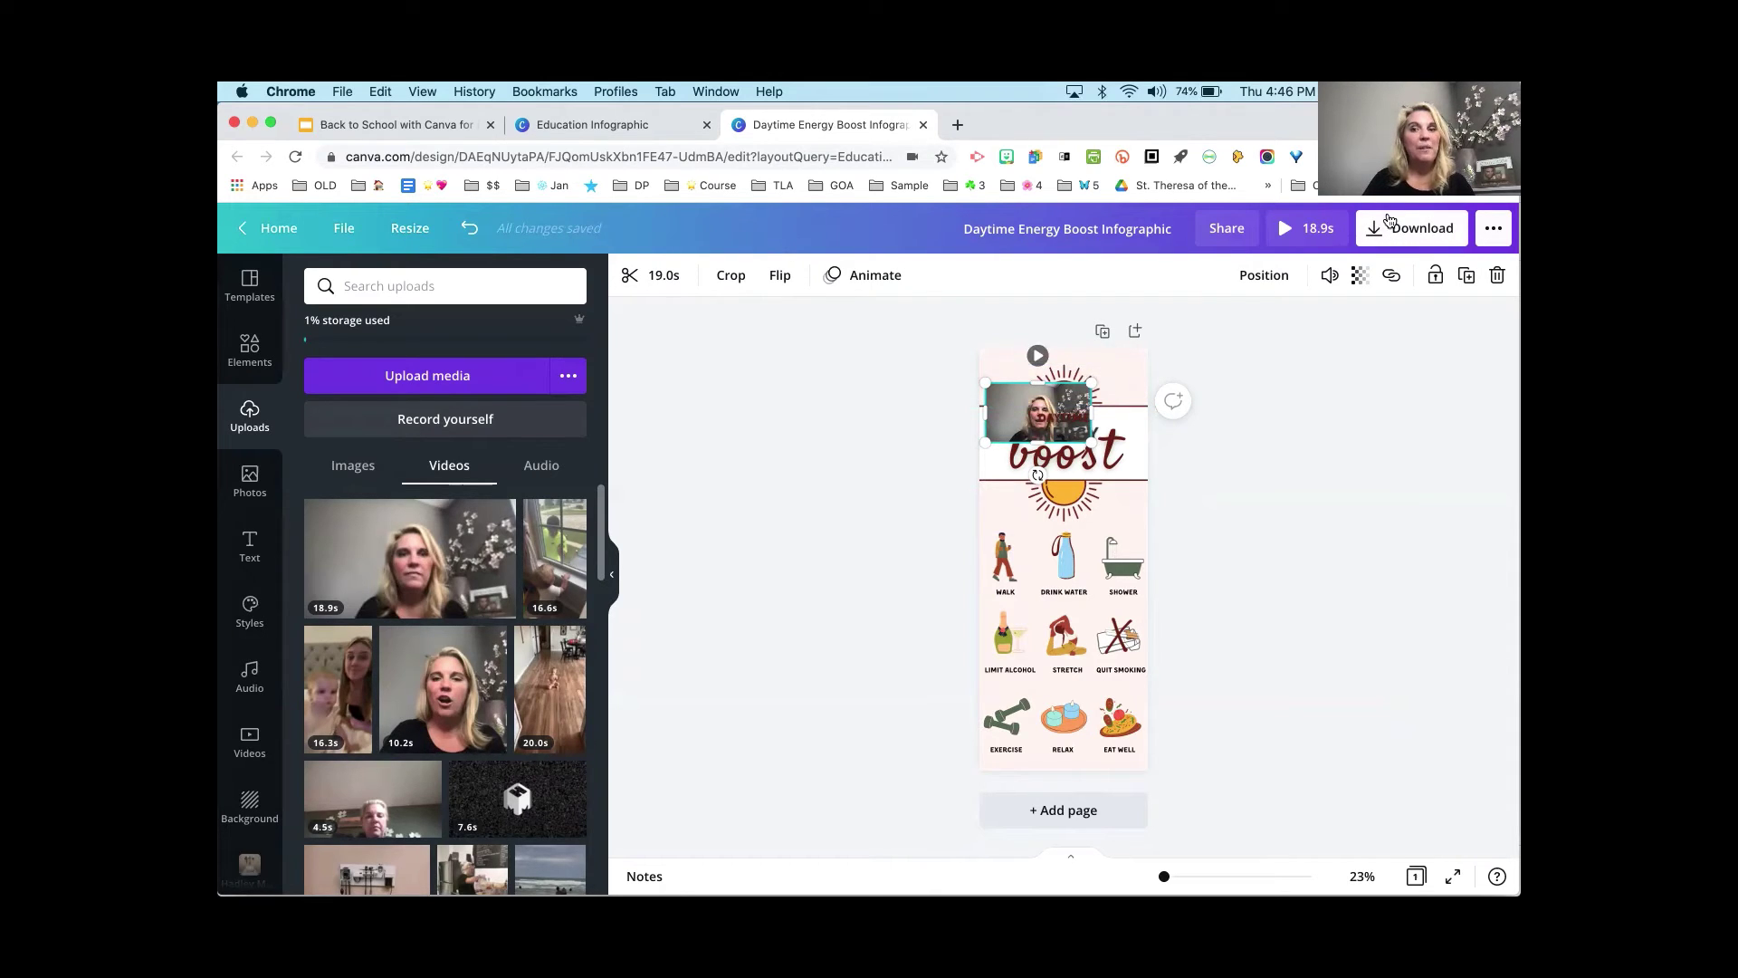
# Examine the file types offered for downloading the infographic with its embedded video
pyautogui.click(1410, 235)
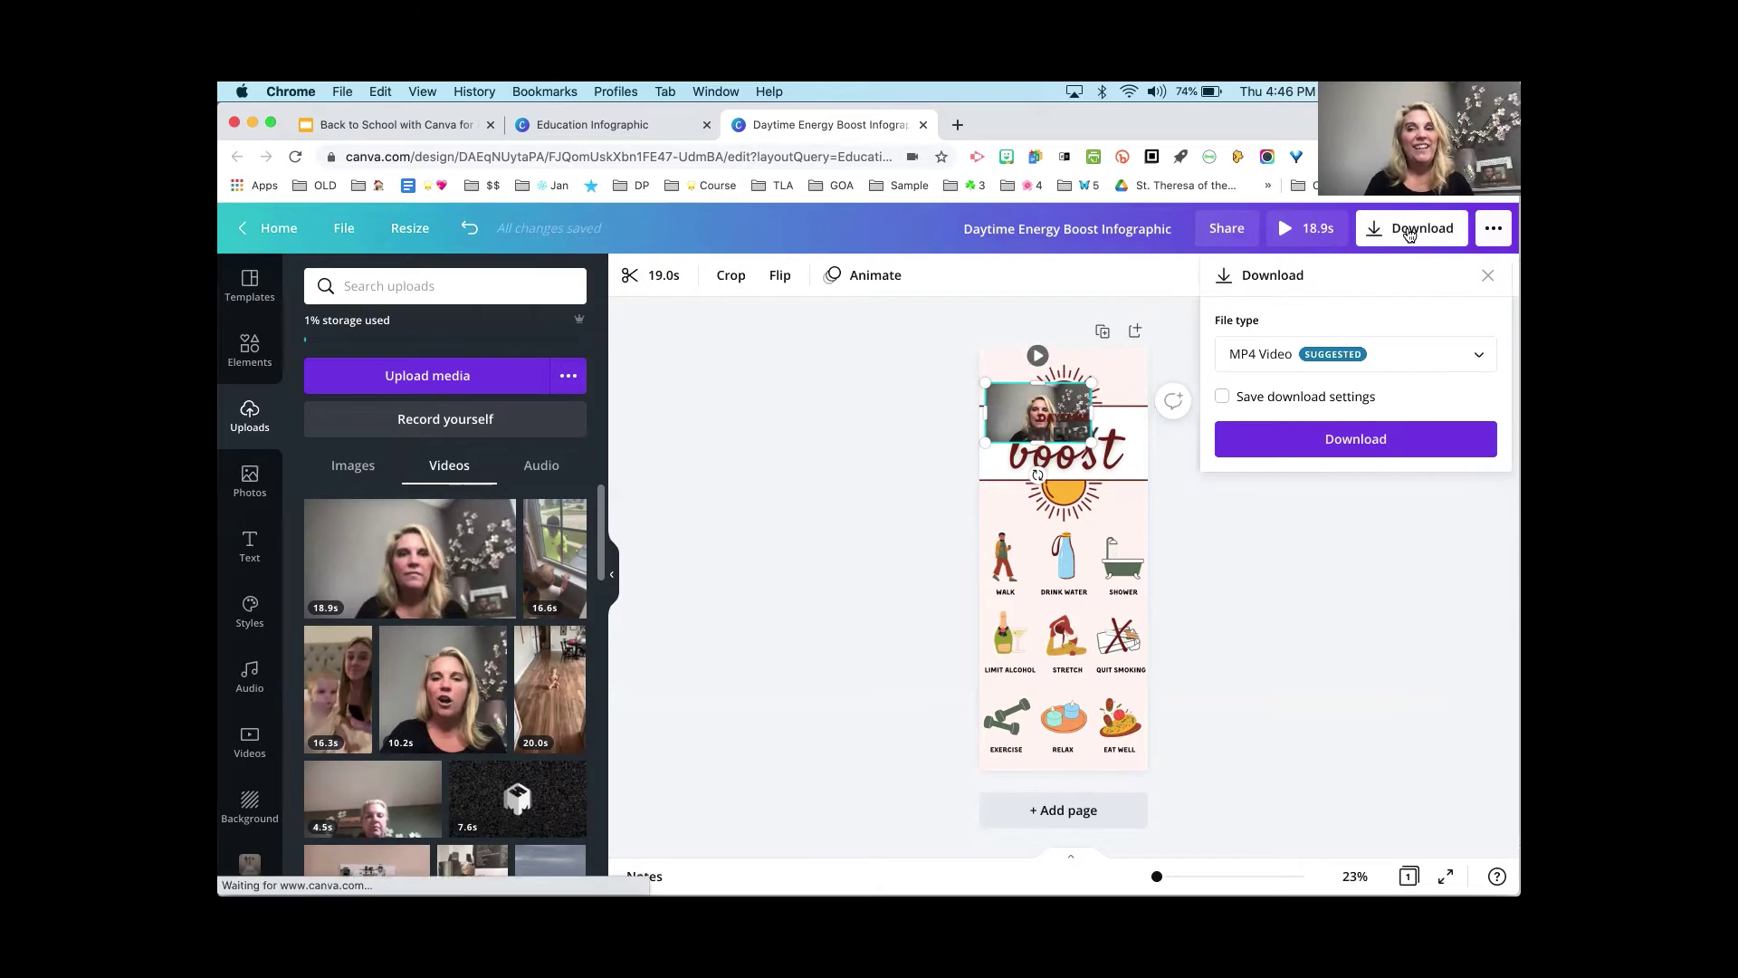
pyautogui.click(1475, 356)
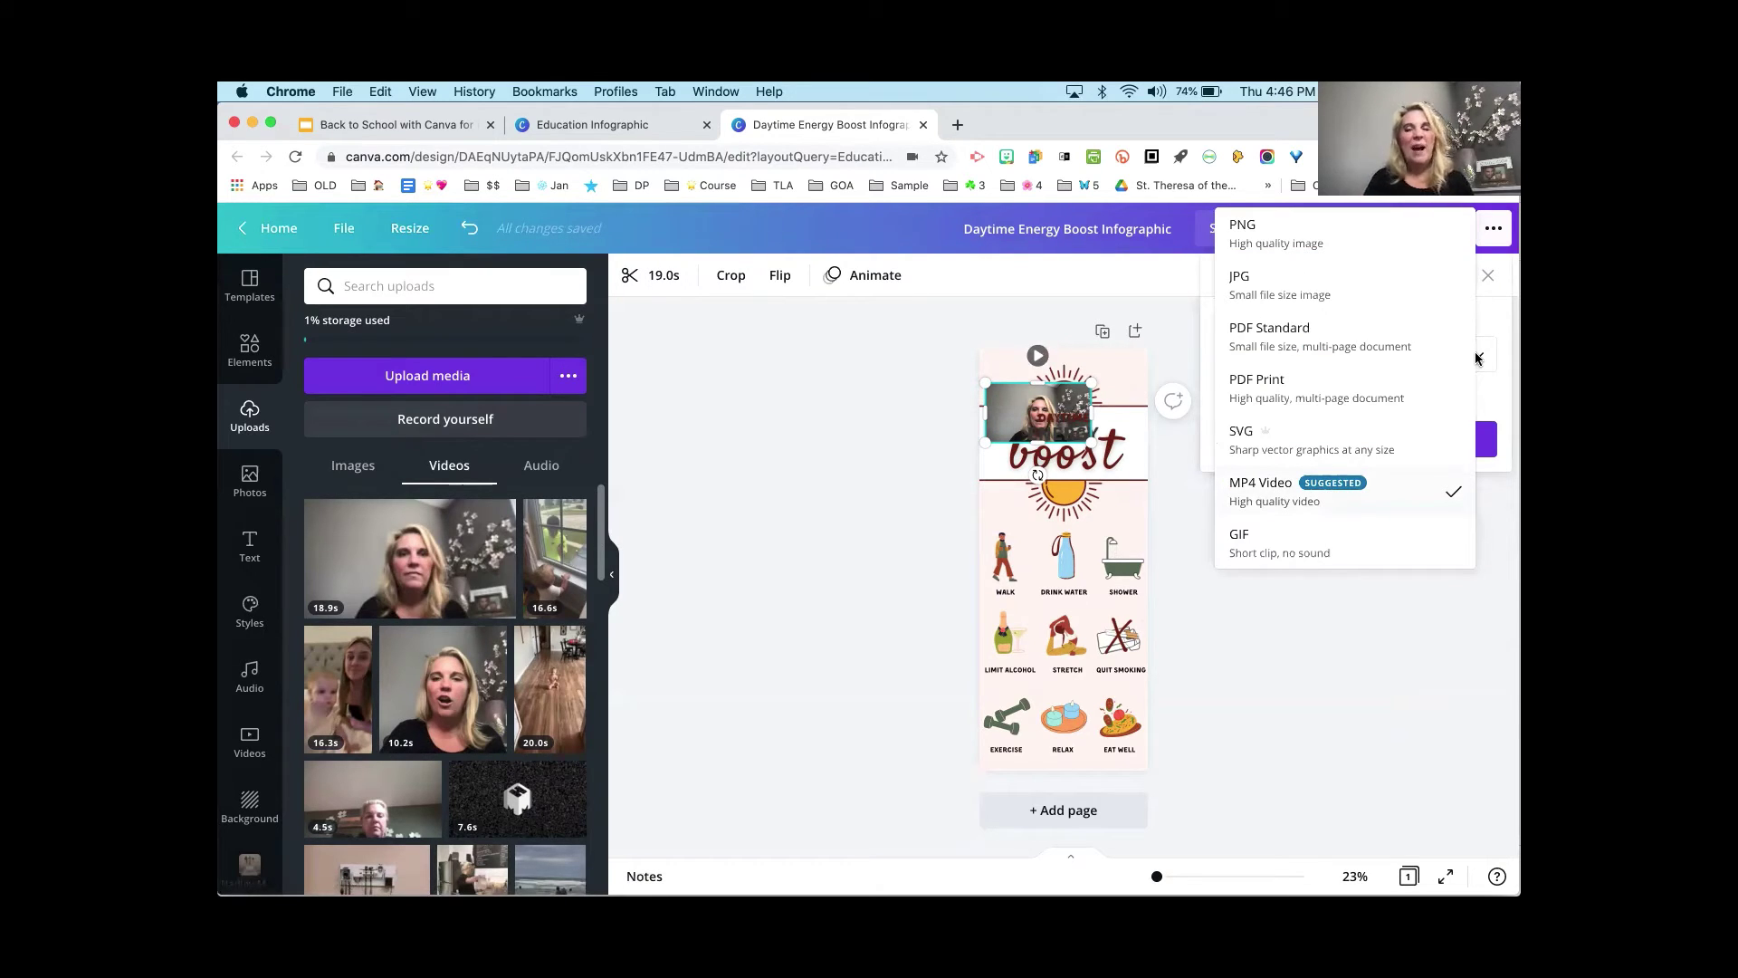
pyautogui.scroll(5, 1360, 381)
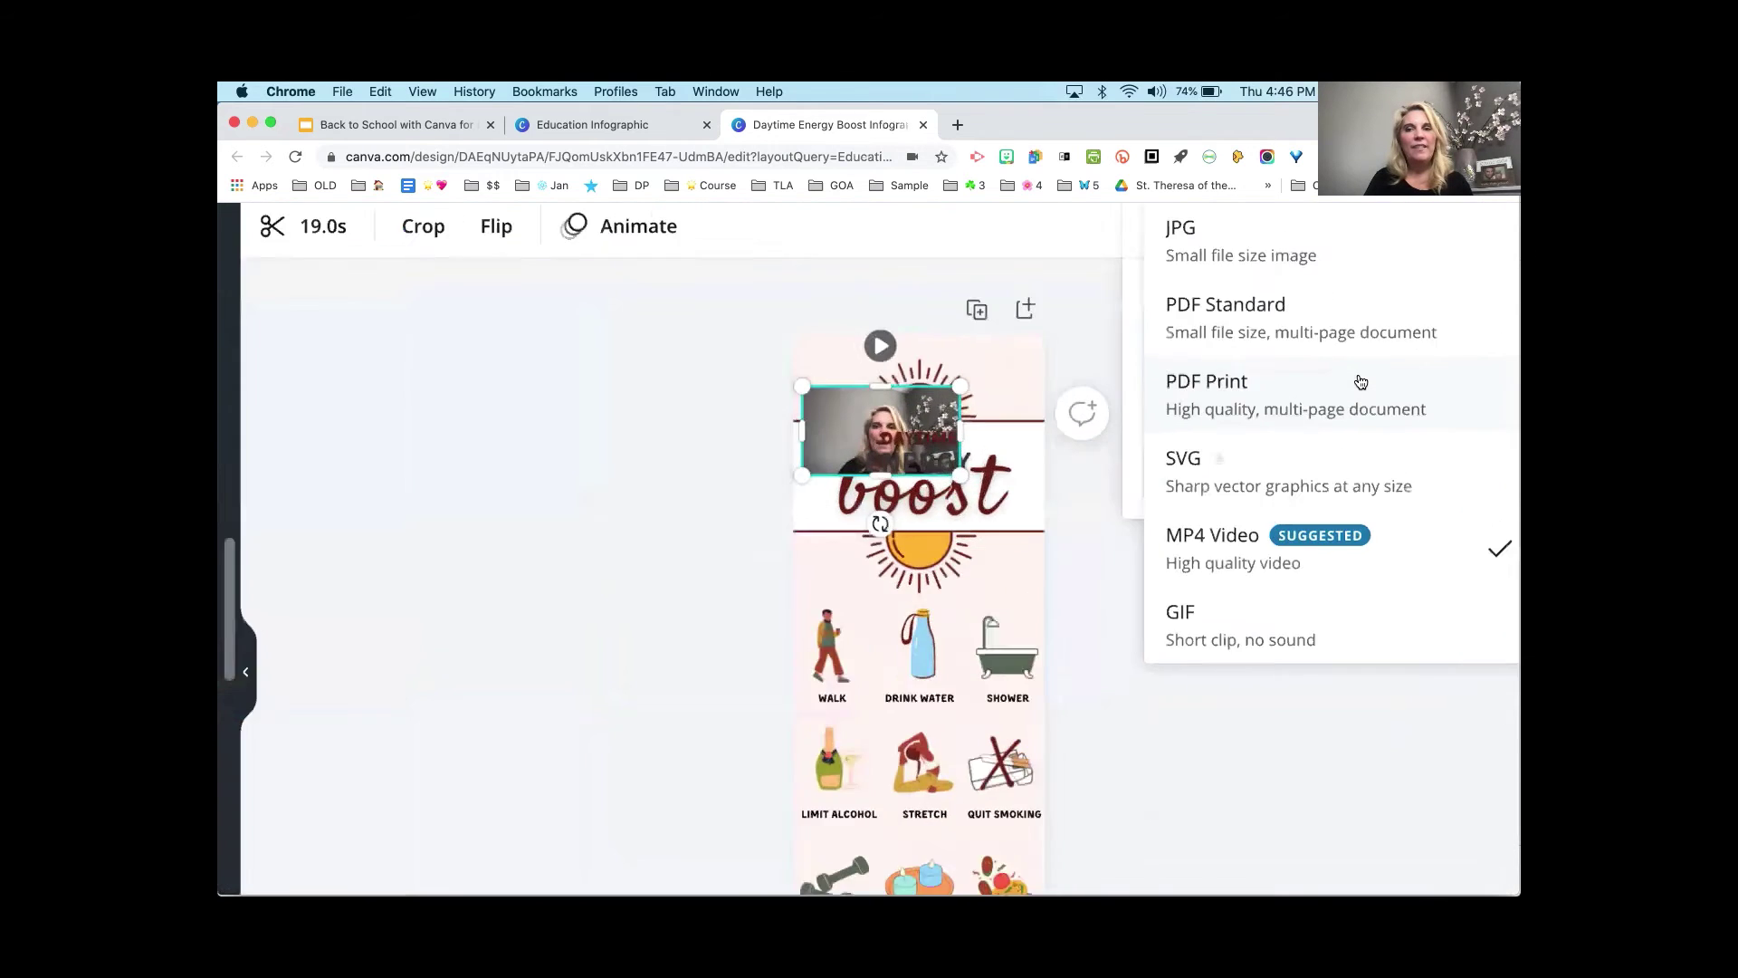
pyautogui.scroll(2, 1361, 381)
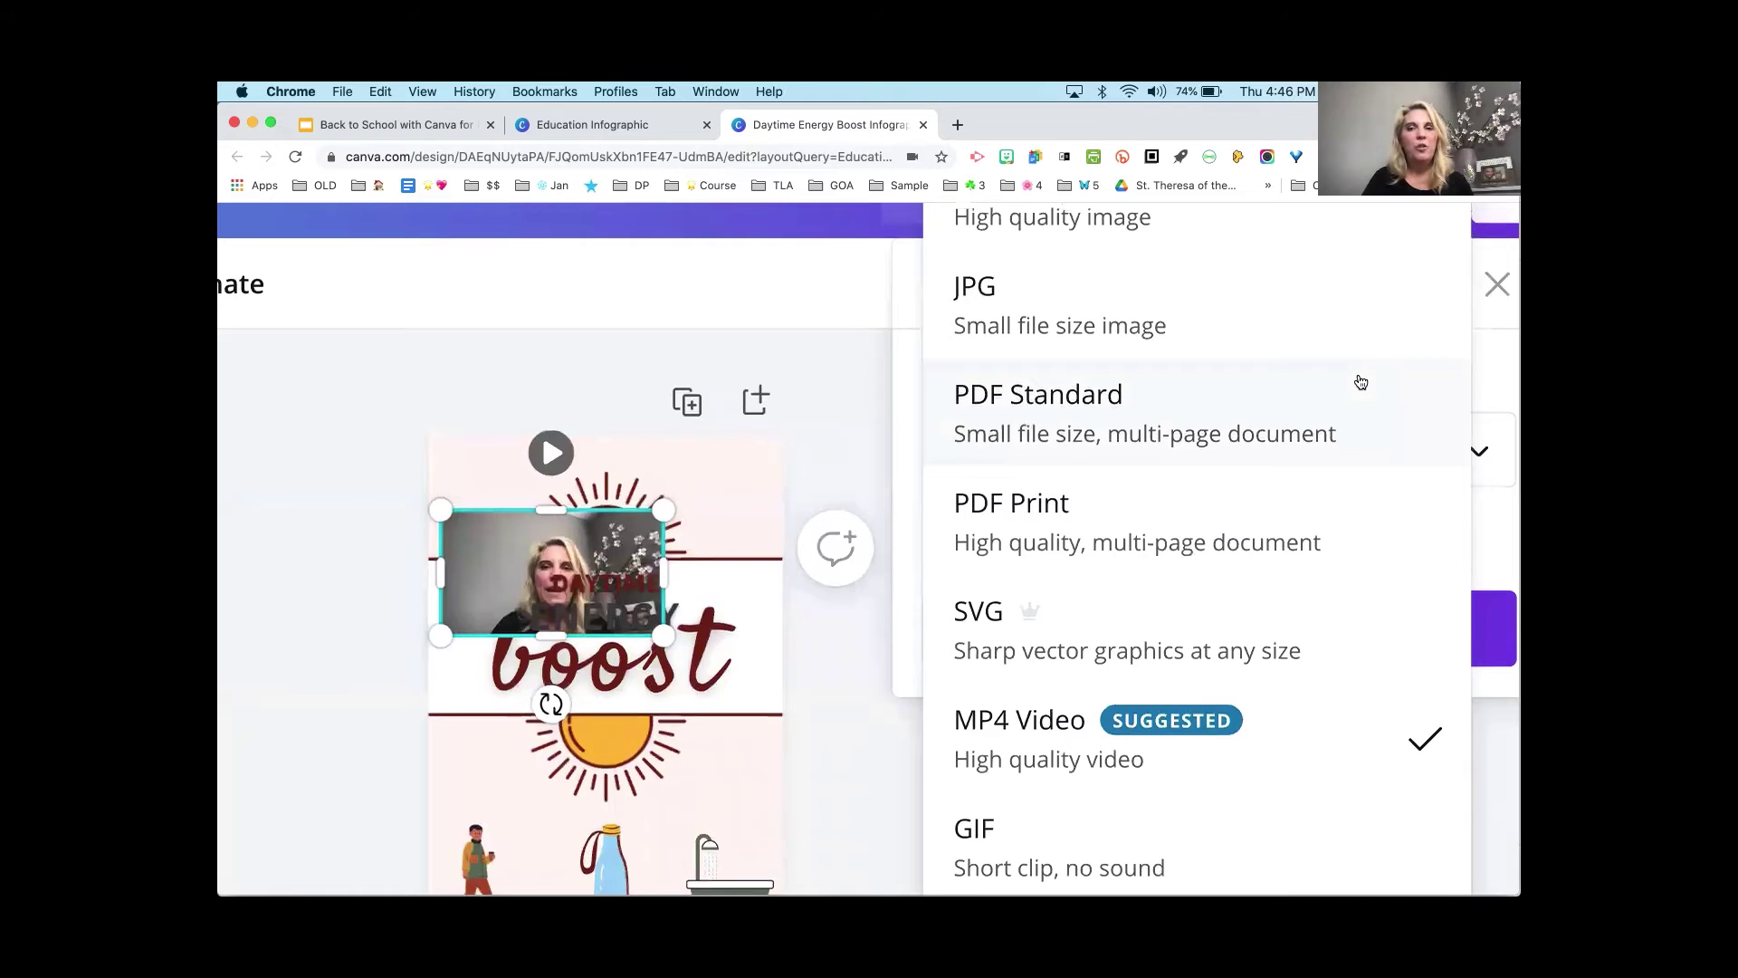
pyautogui.scroll(-3, 1360, 382)
pyautogui.scroll(2, 1357, 388)
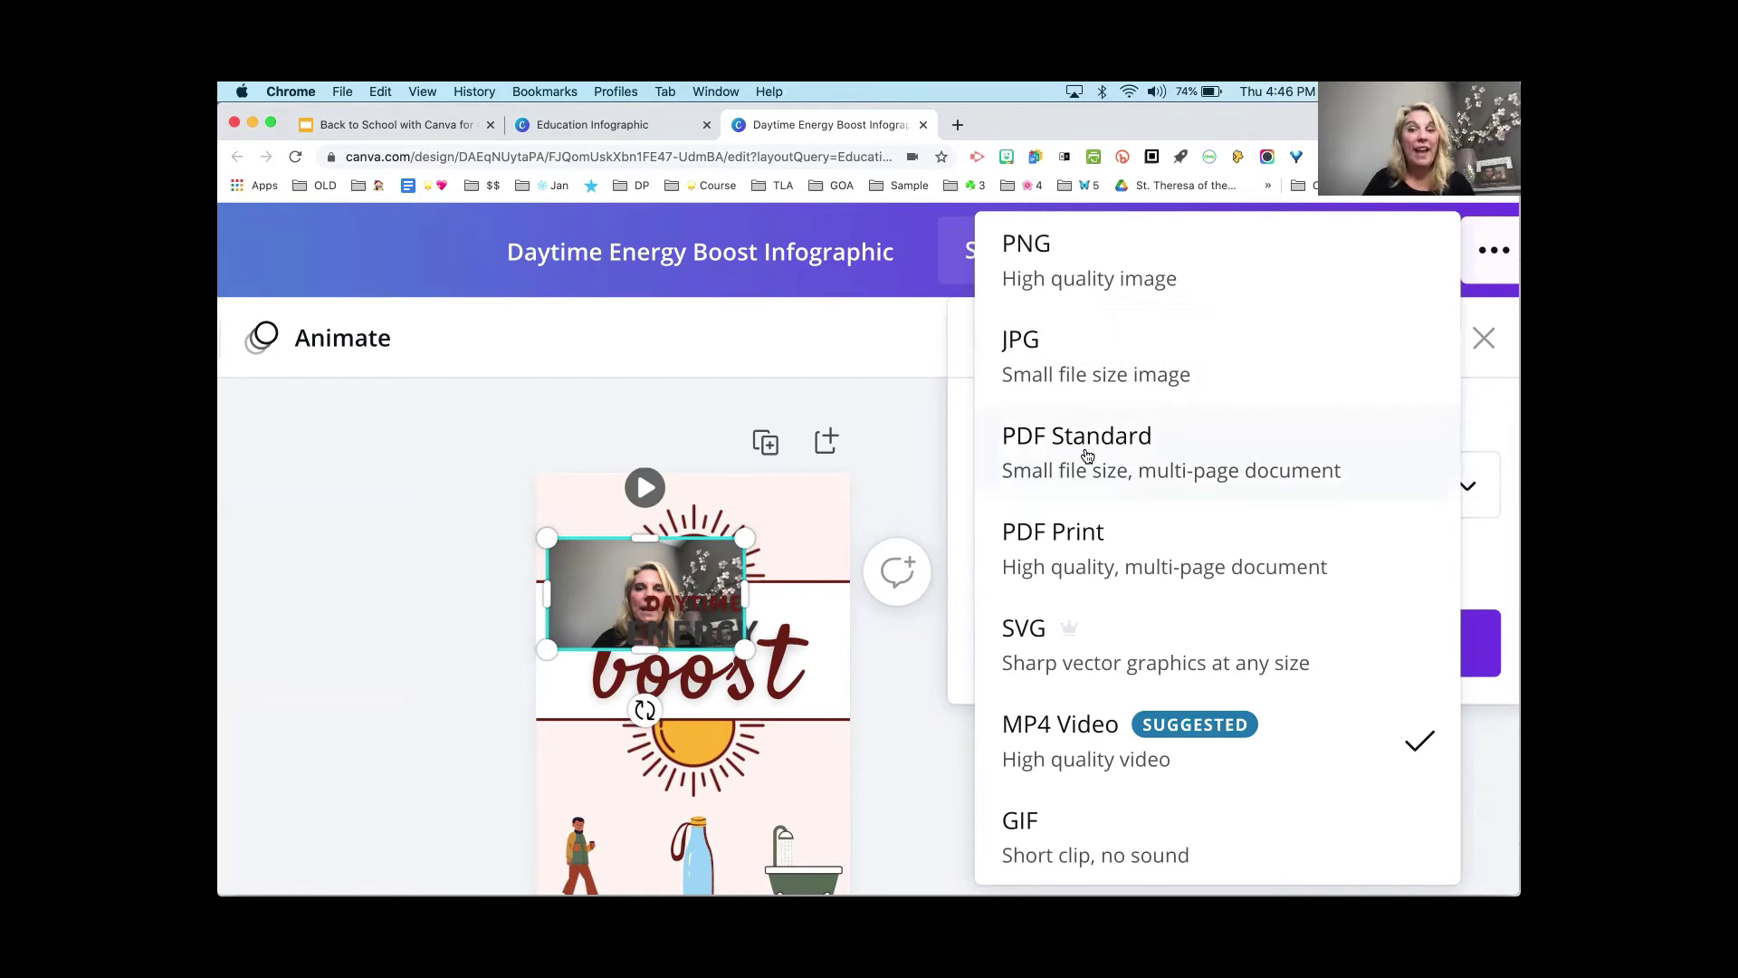
pyautogui.scroll(-2, 1087, 456)
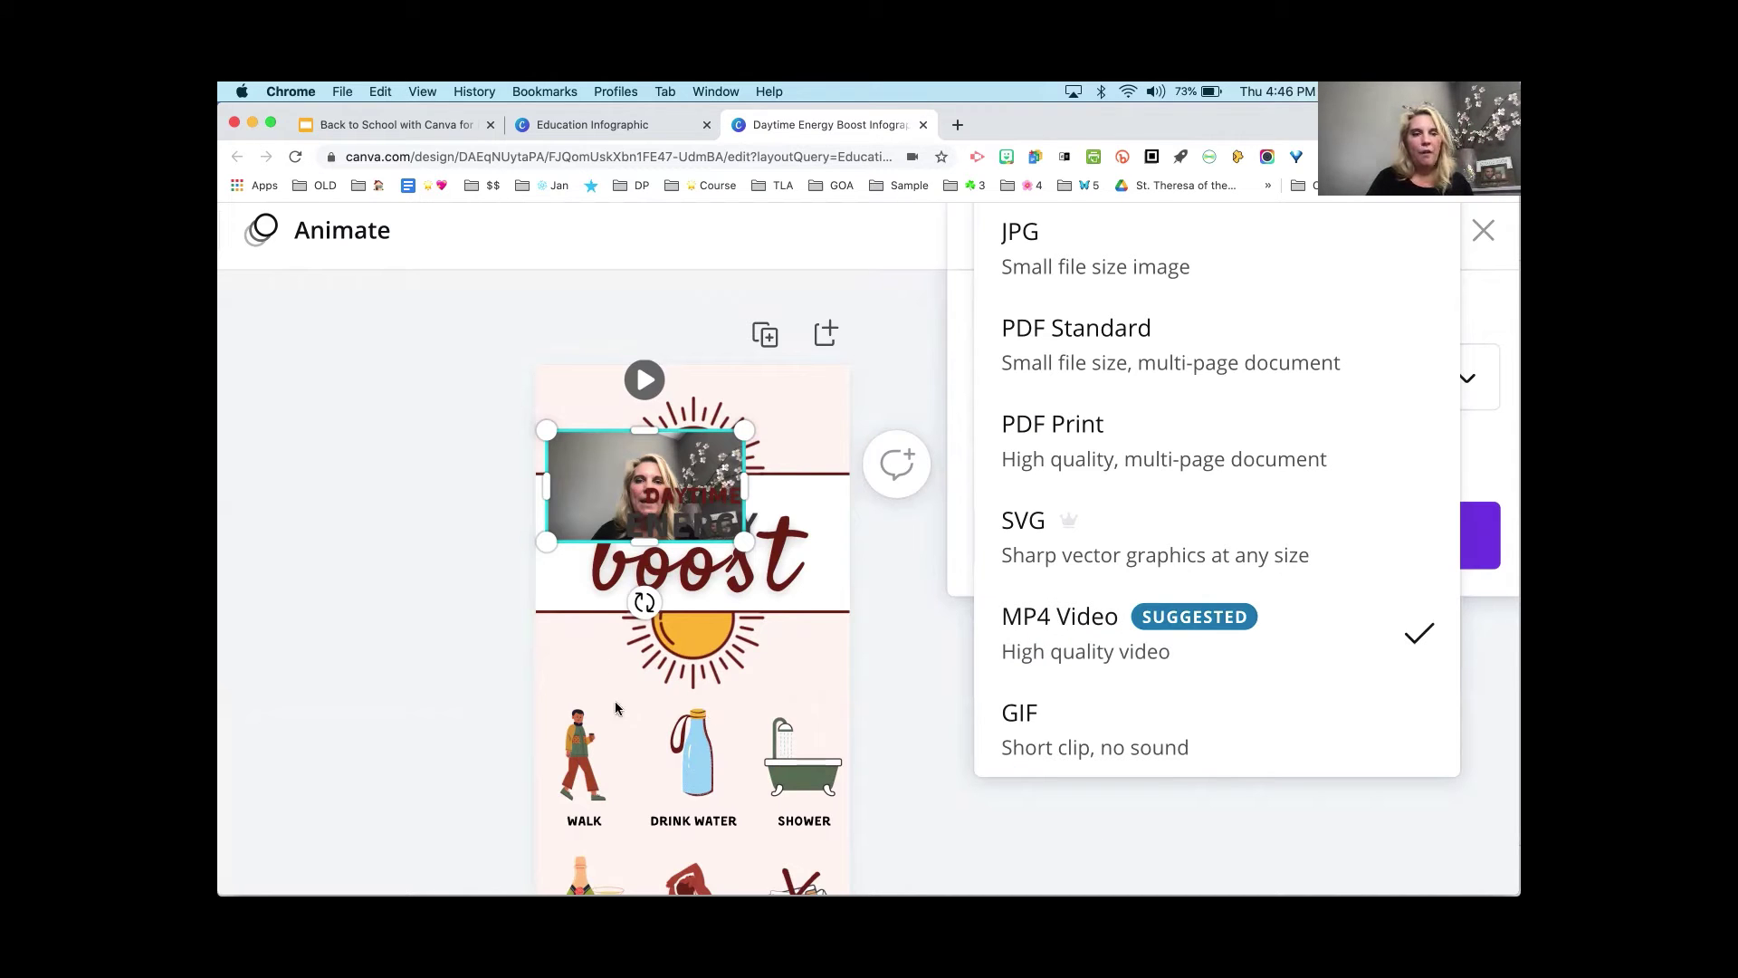
pyautogui.scroll(-5, 669, 737)
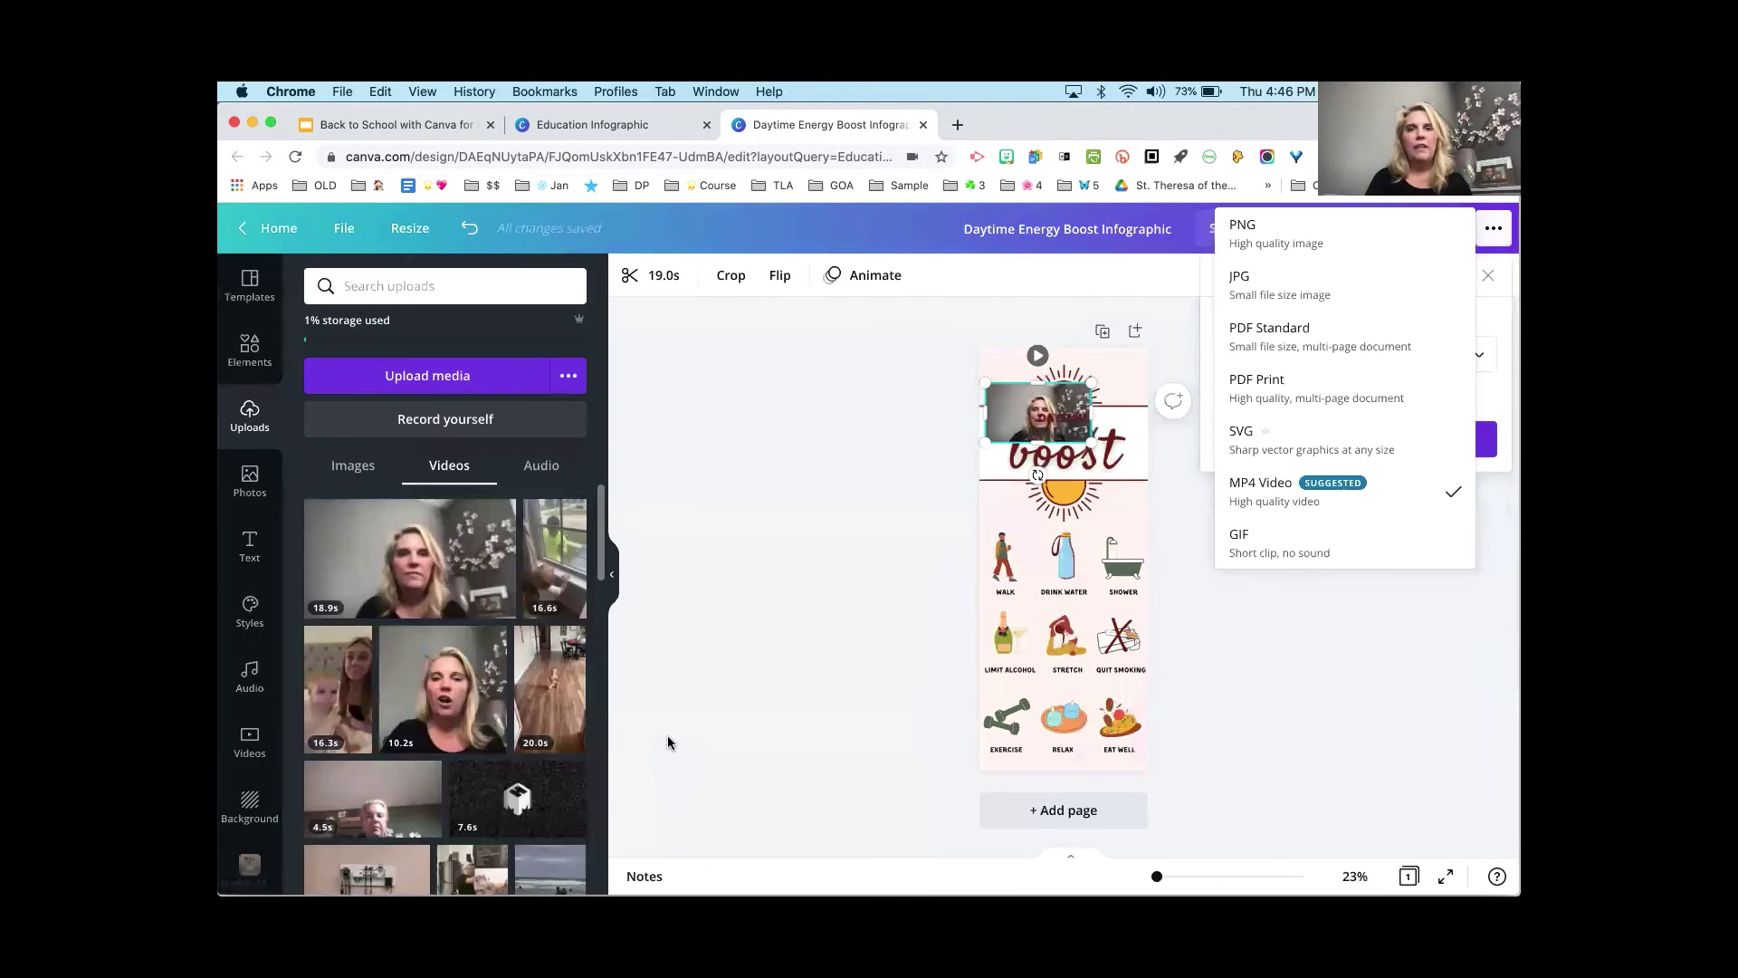
pyautogui.click(757, 592)
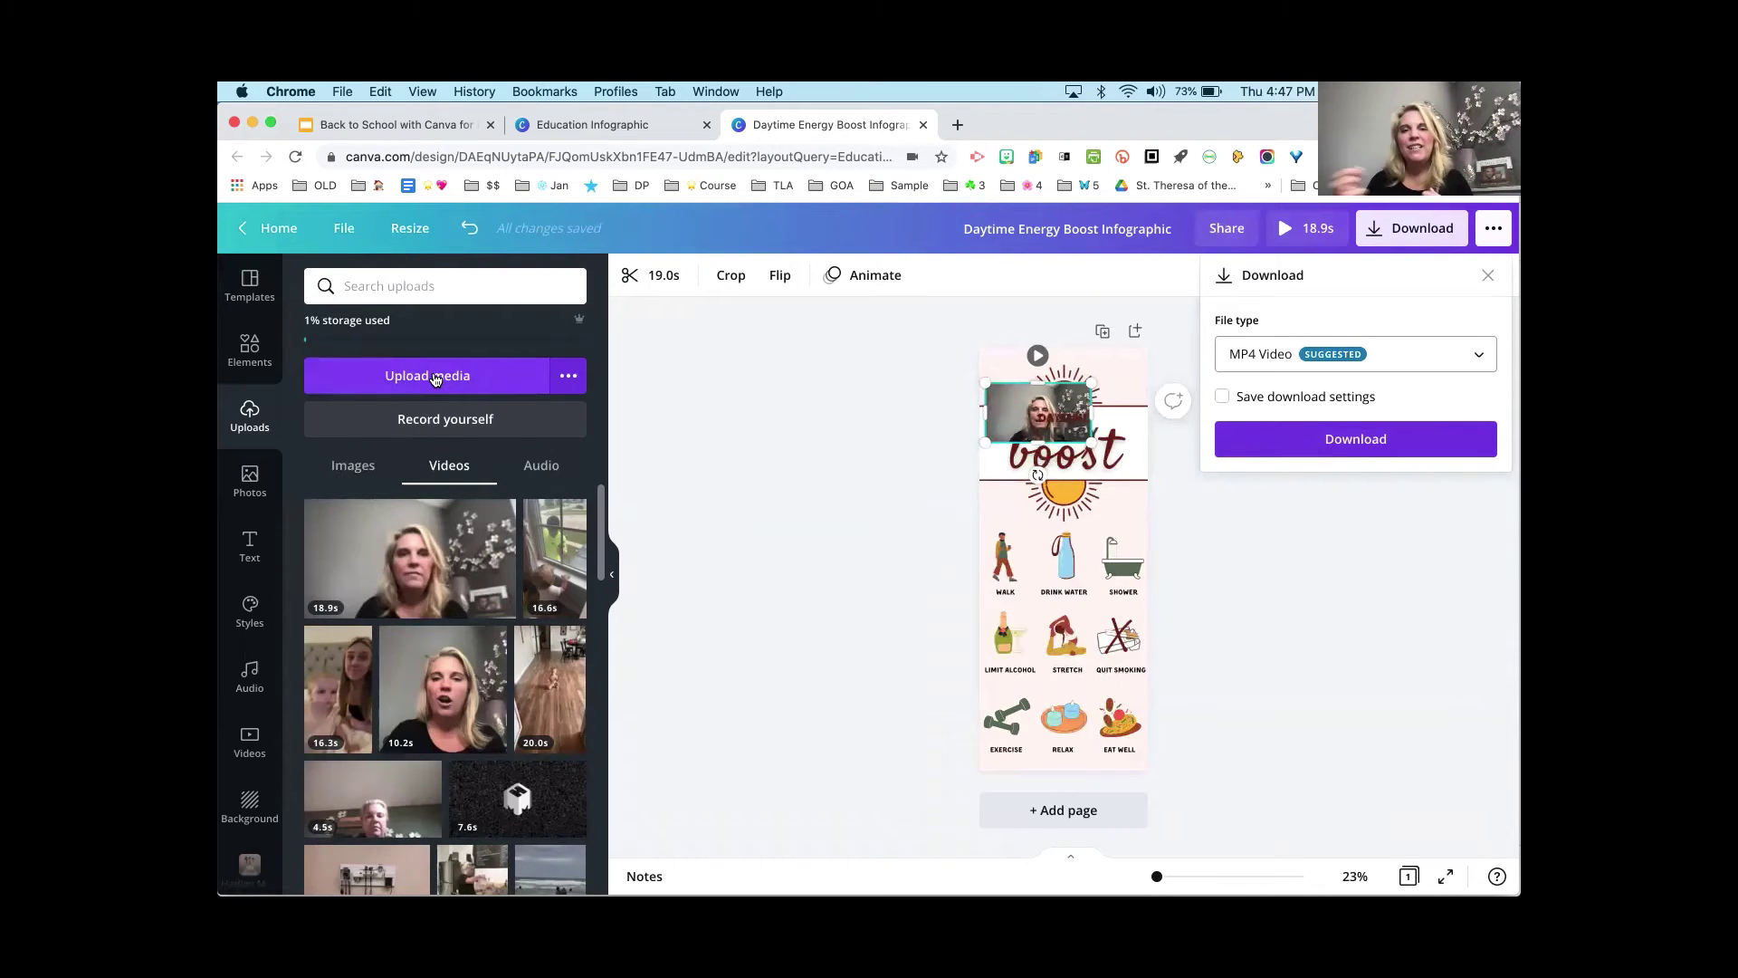
# Close the infographic design and switch to the Back to School with Canva for EDU presentation in Google Slides to browse its following slides
pyautogui.click(923, 126)
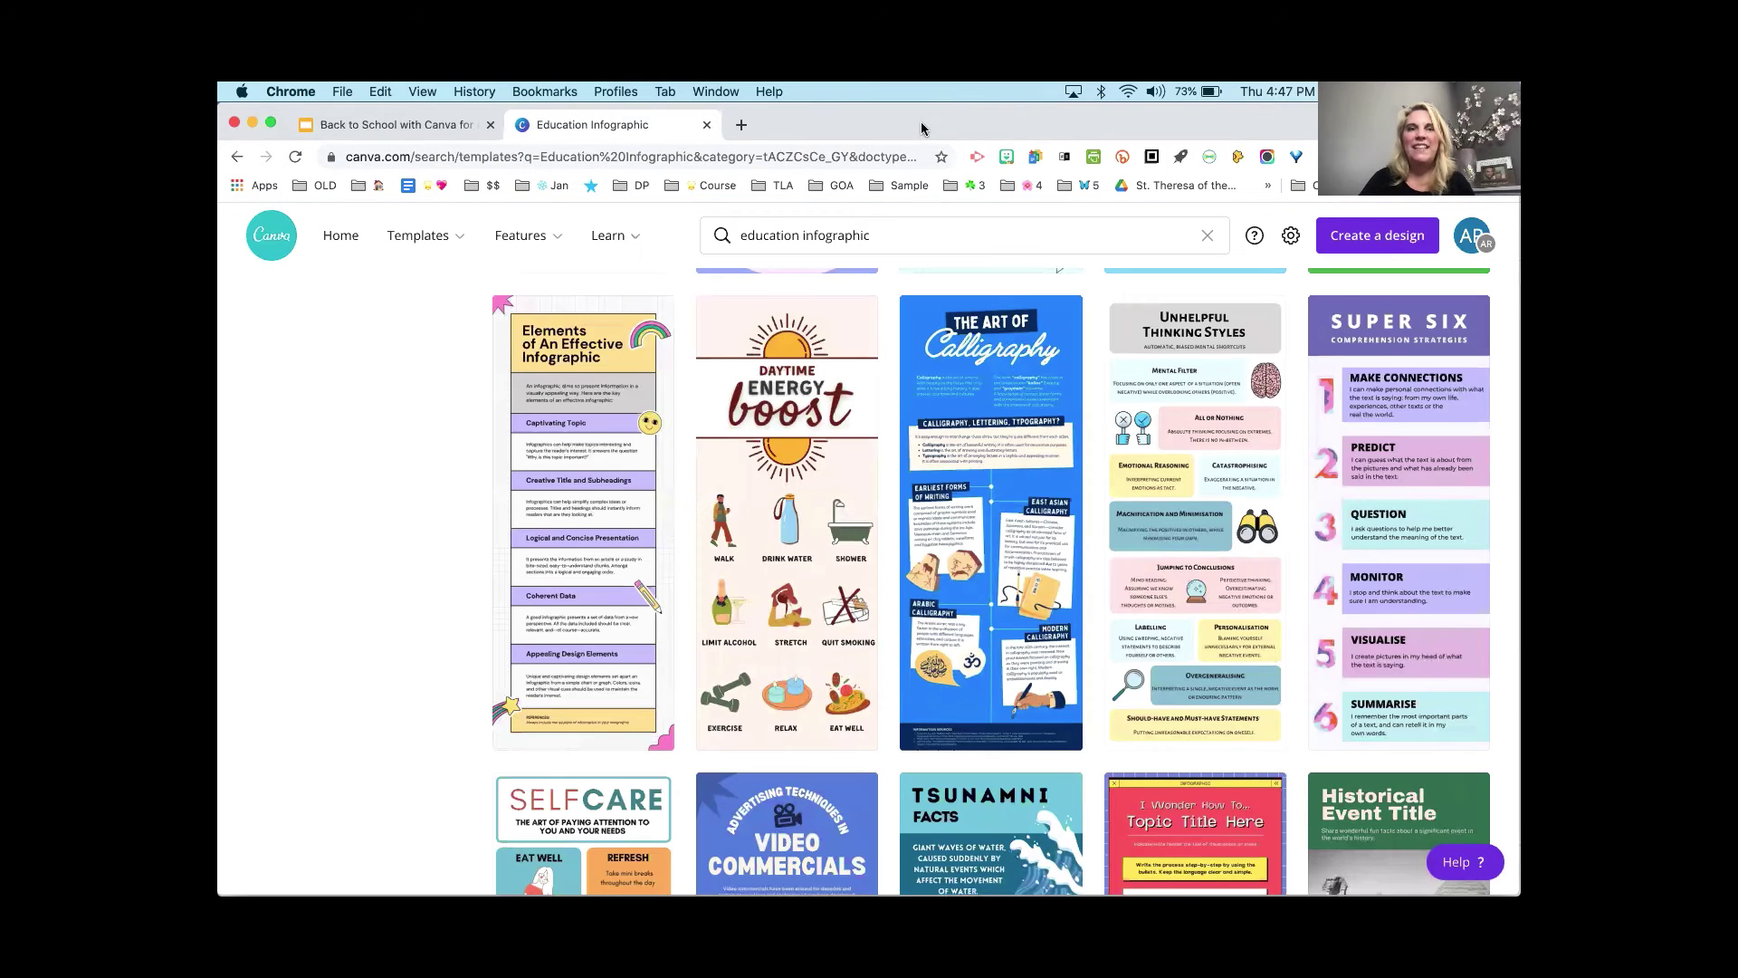
pyautogui.click(387, 125)
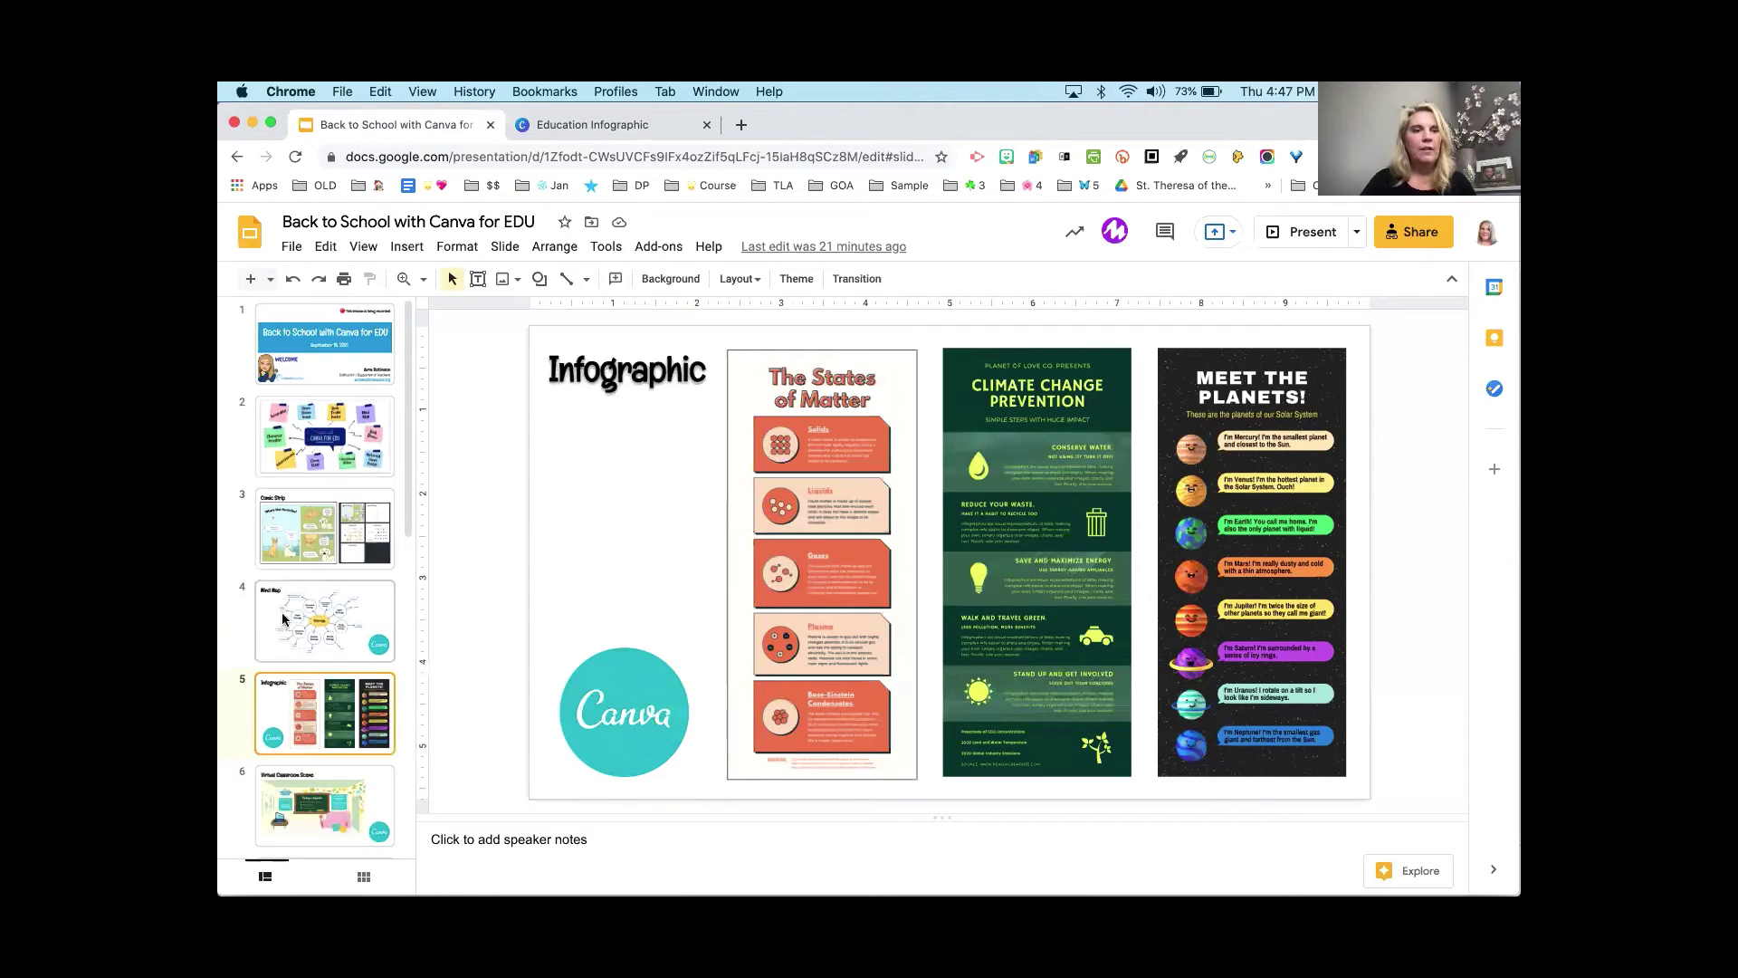
pyautogui.scroll(-2, 281, 612)
pyautogui.scroll(-3, 280, 612)
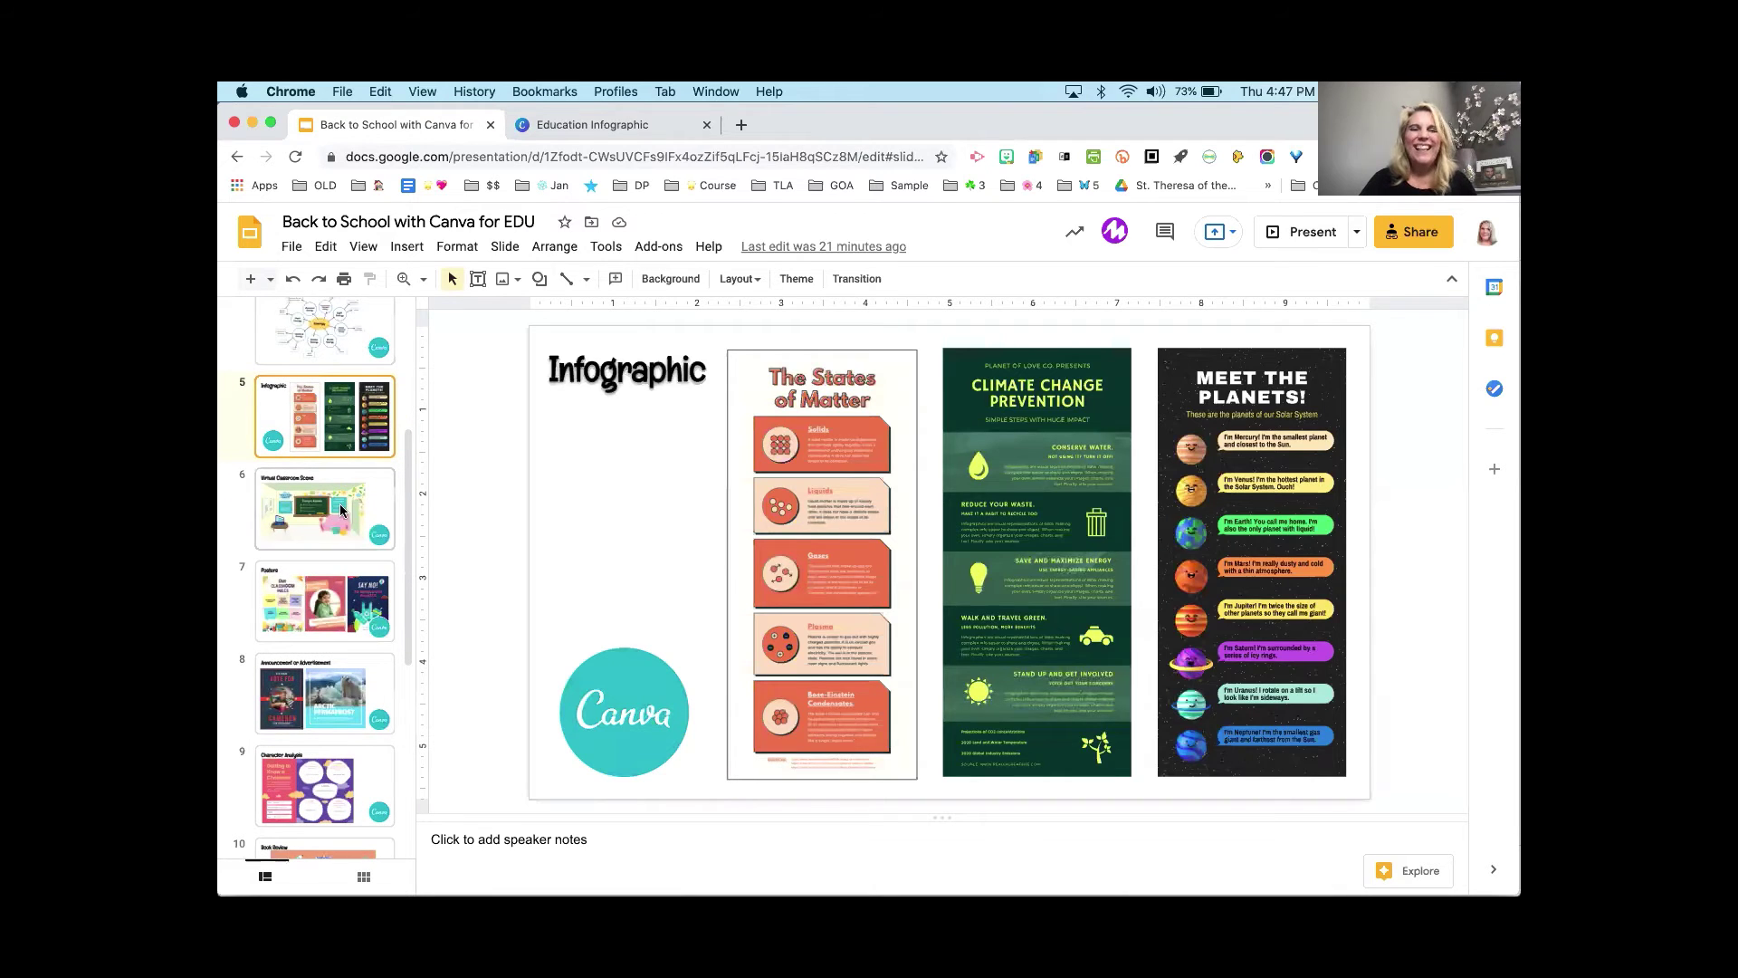